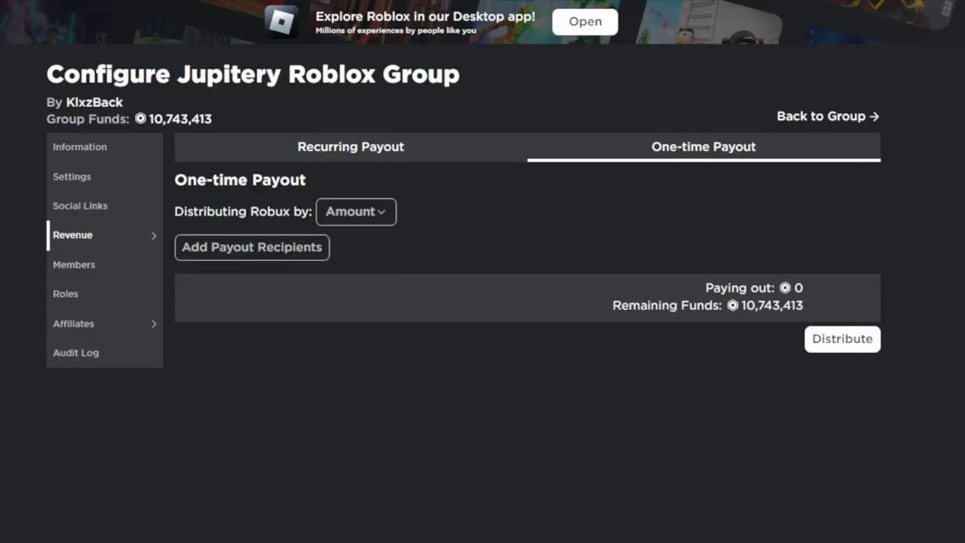
Step: Pay the first group member a 1,000,000 Robux one-time payout and clear the row
{"action": "left_click", "coordinate": [218, 249]}
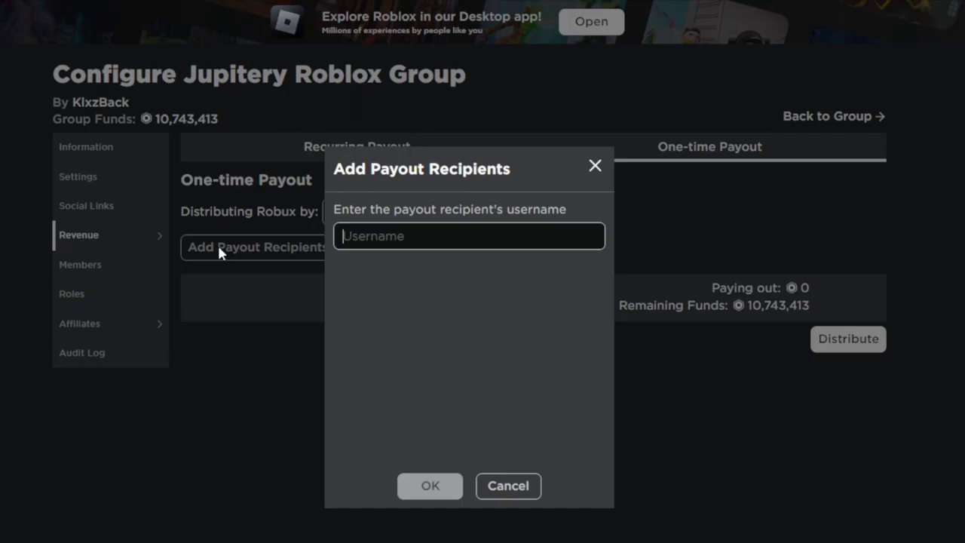
{"action": "type", "text": "DOMKAIROU"}
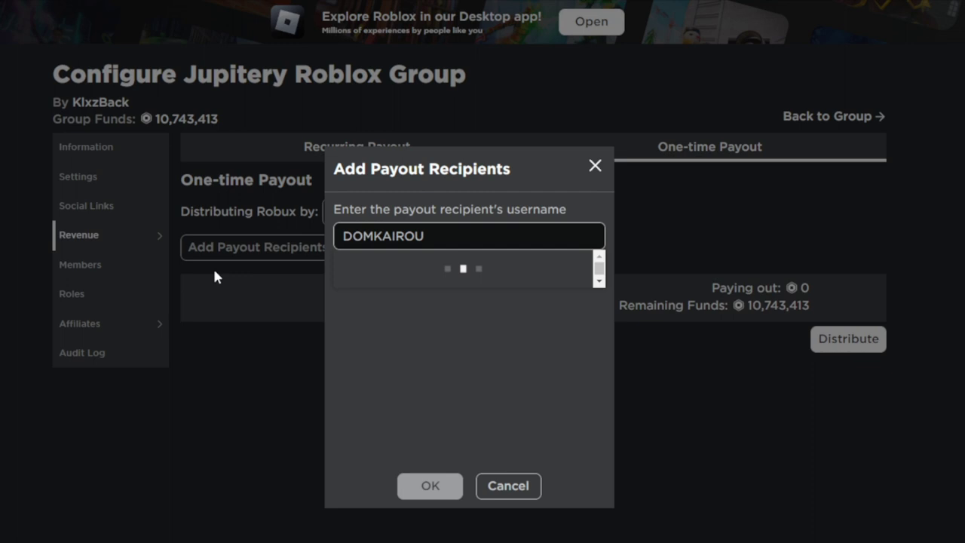
{"action": "left_click", "coordinate": [427, 273]}
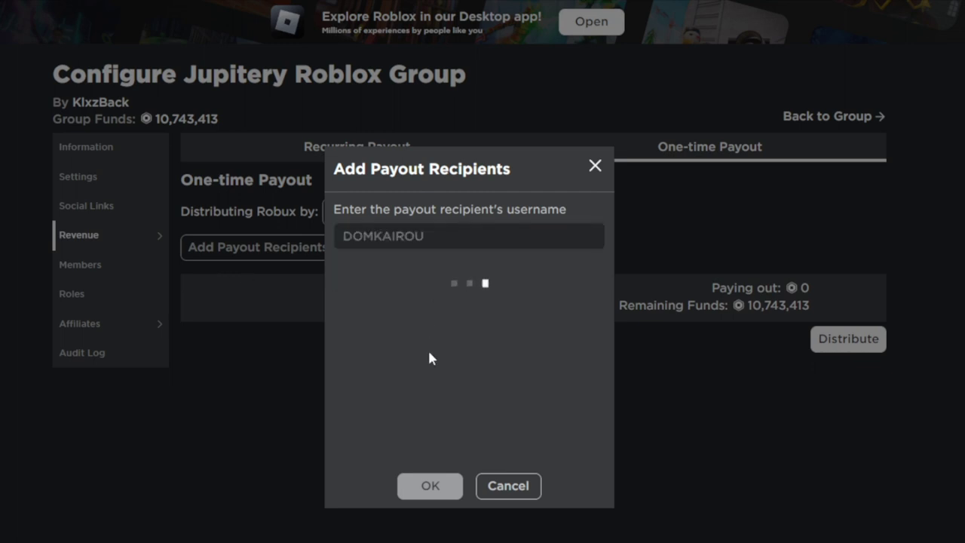
{"action": "left_click", "coordinate": [426, 485]}
{"action": "left_click", "coordinate": [757, 287]}
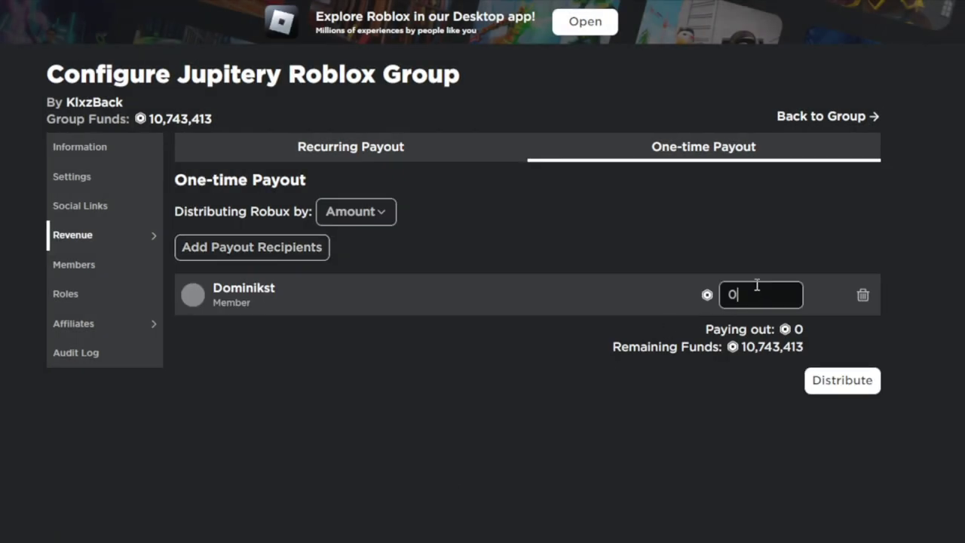
{"action": "key", "text": "BackSpace"}
{"action": "type", "text": "1000000"}
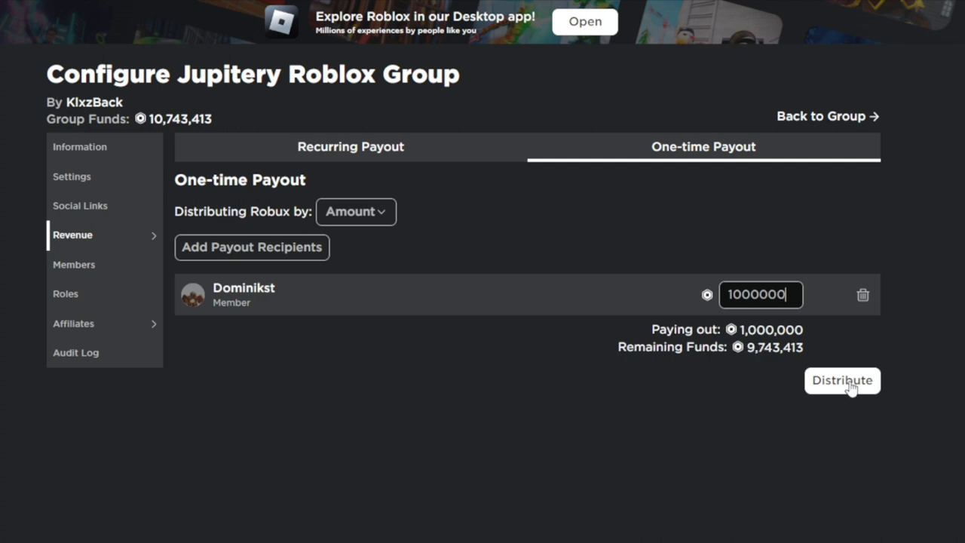
{"action": "left_click", "coordinate": [848, 383]}
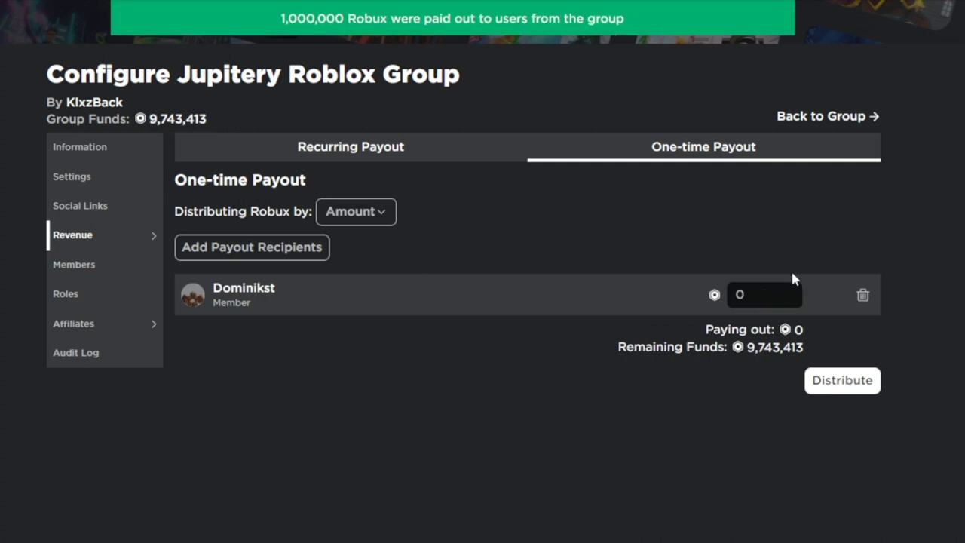
{"action": "left_click", "coordinate": [863, 295]}
Step: Pay a second group member a 1,000,000 Robux one-time payout
{"action": "left_click", "coordinate": [200, 252]}
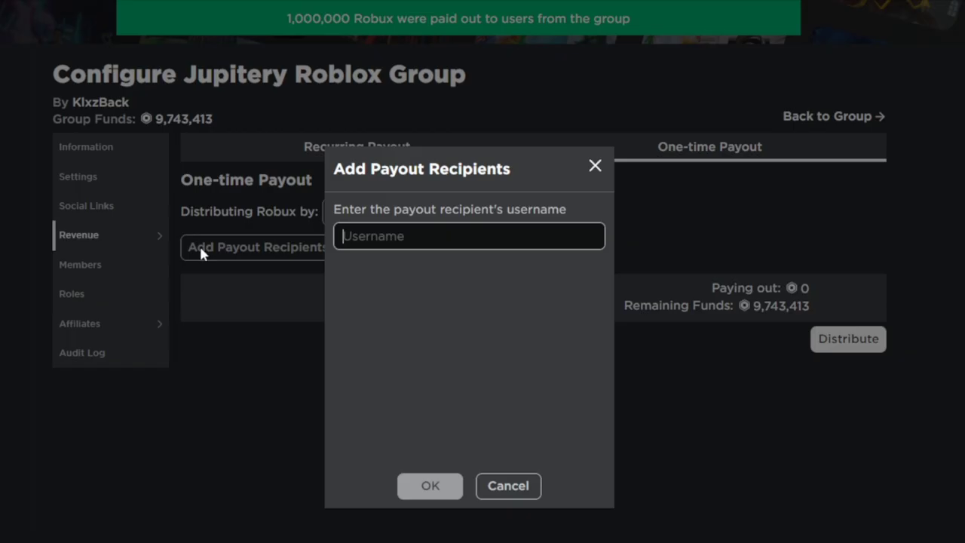
{"action": "type", "text": "Akittykatt"}
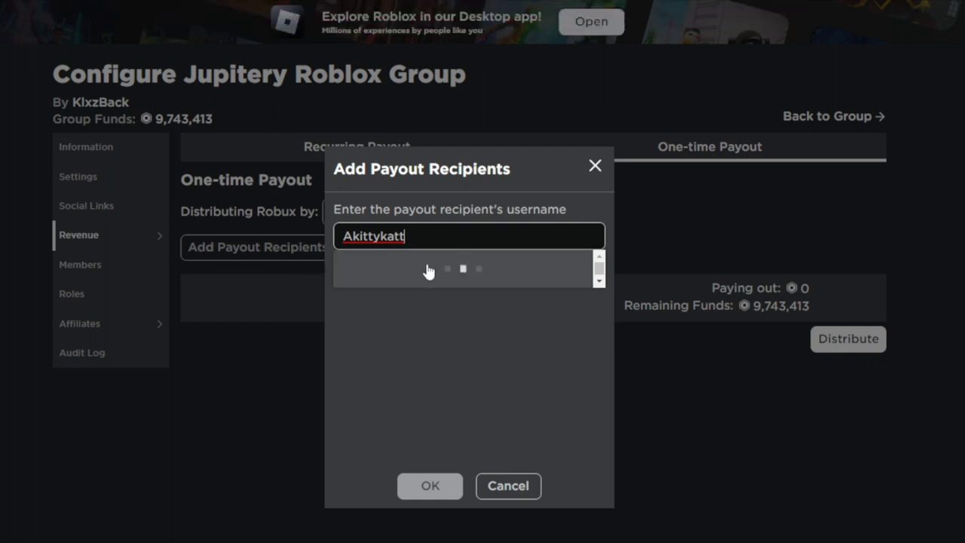
{"action": "left_click", "coordinate": [437, 280]}
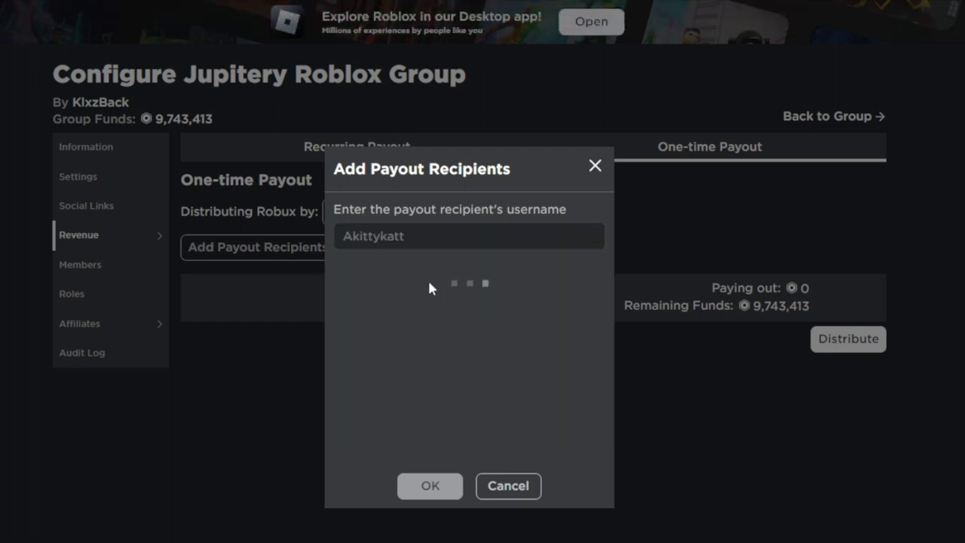
{"action": "left_click", "coordinate": [430, 487]}
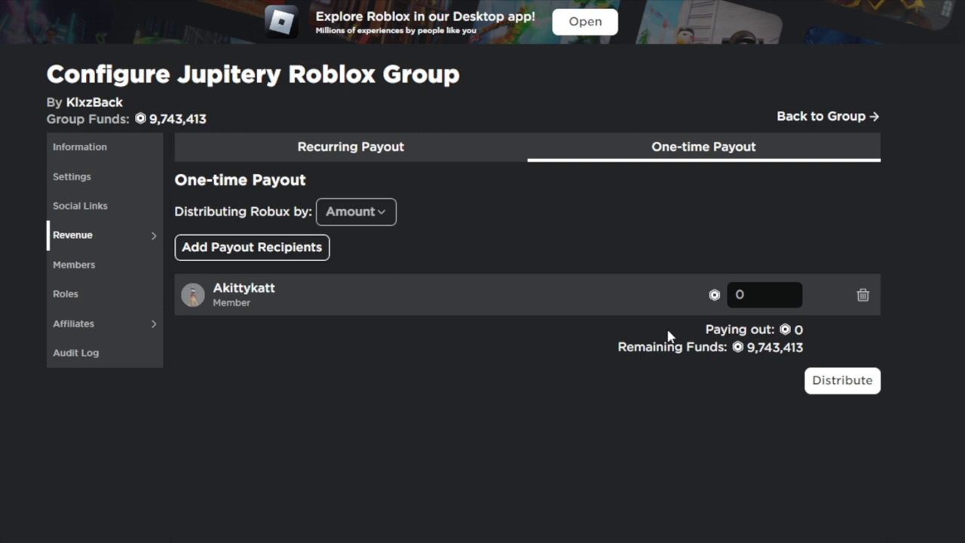
{"action": "left_click", "coordinate": [748, 292]}
{"action": "key", "text": "BackSpace"}
{"action": "type", "text": "100000"}
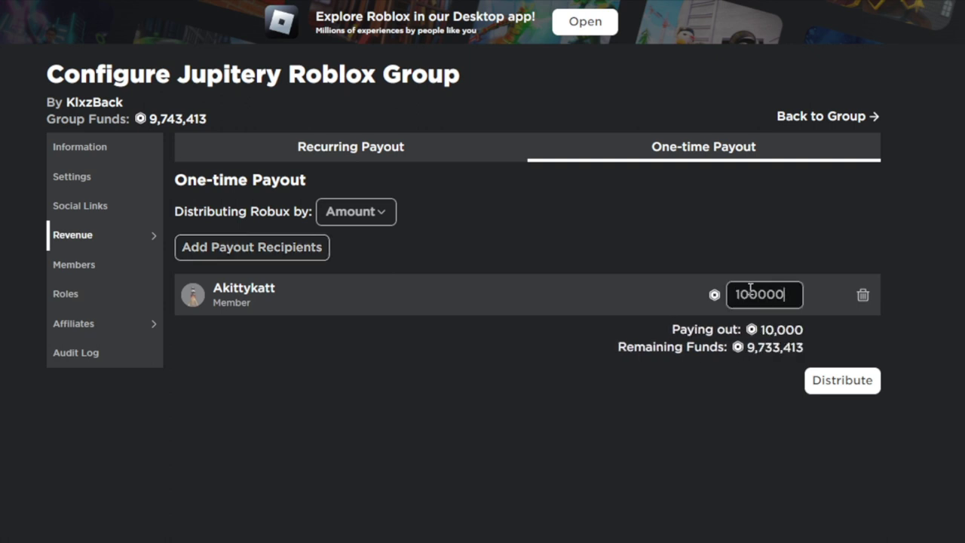
{"action": "type", "text": "0"}
{"action": "left_click", "coordinate": [837, 385]}
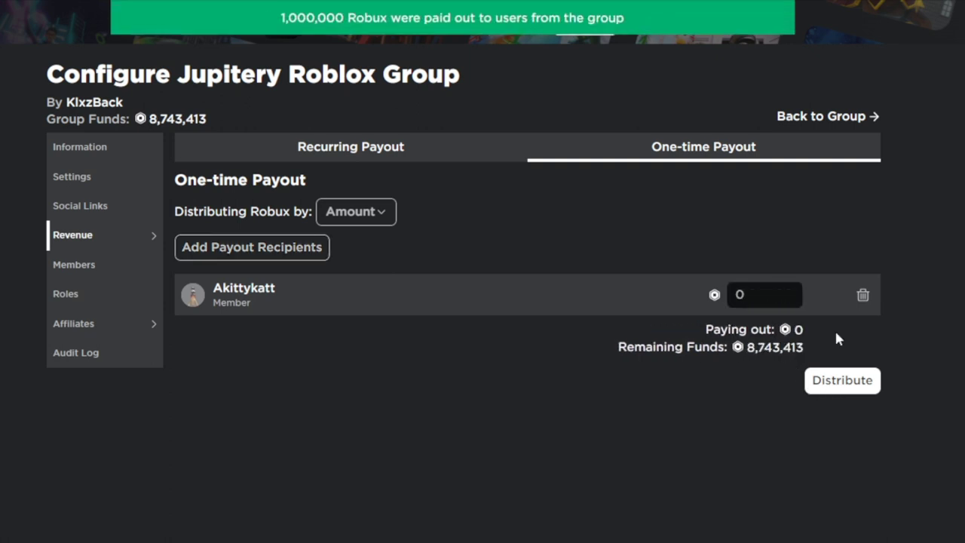
Step: Clear the paid row and pay a third member 1,000,000 Robux
{"action": "left_click", "coordinate": [861, 295]}
{"action": "left_click", "coordinate": [260, 253]}
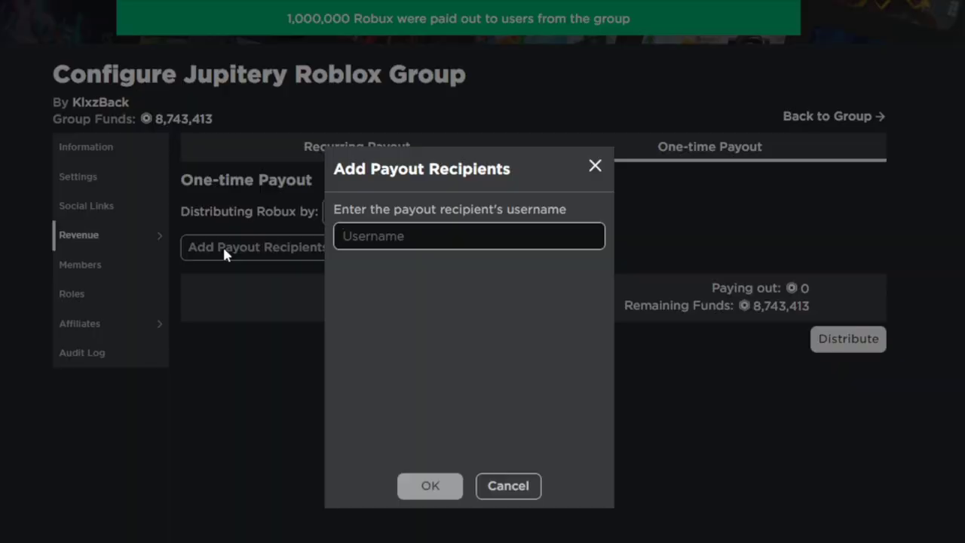
{"action": "type", "text": "Marmok_Bnit"}
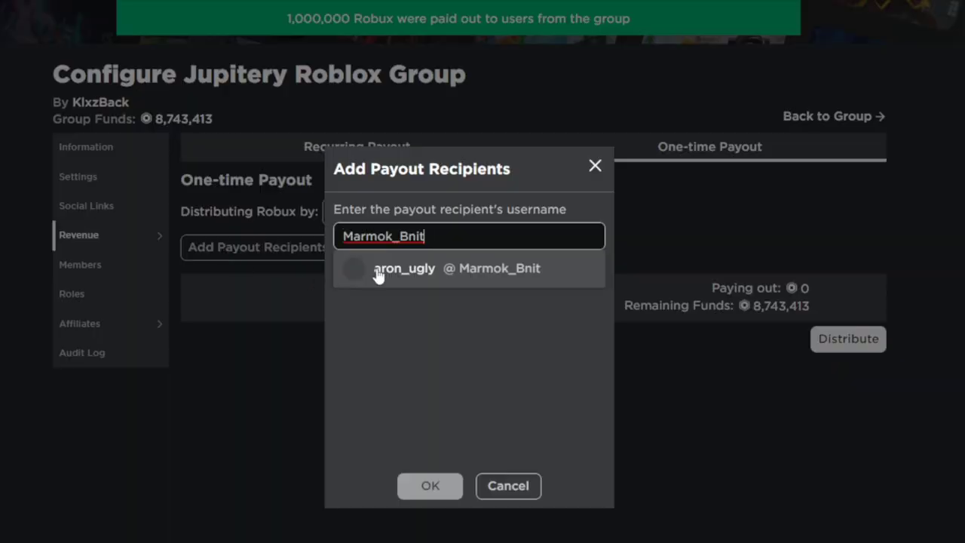
{"action": "left_click", "coordinate": [377, 269]}
{"action": "left_click", "coordinate": [427, 488]}
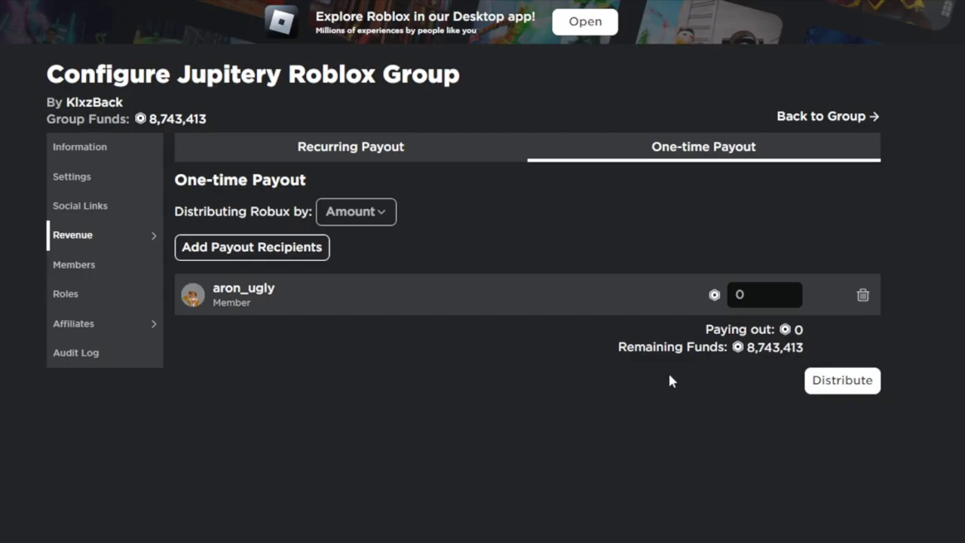
{"action": "left_click", "coordinate": [765, 295]}
{"action": "key", "text": "BackSpace"}
{"action": "type", "text": "100000"}
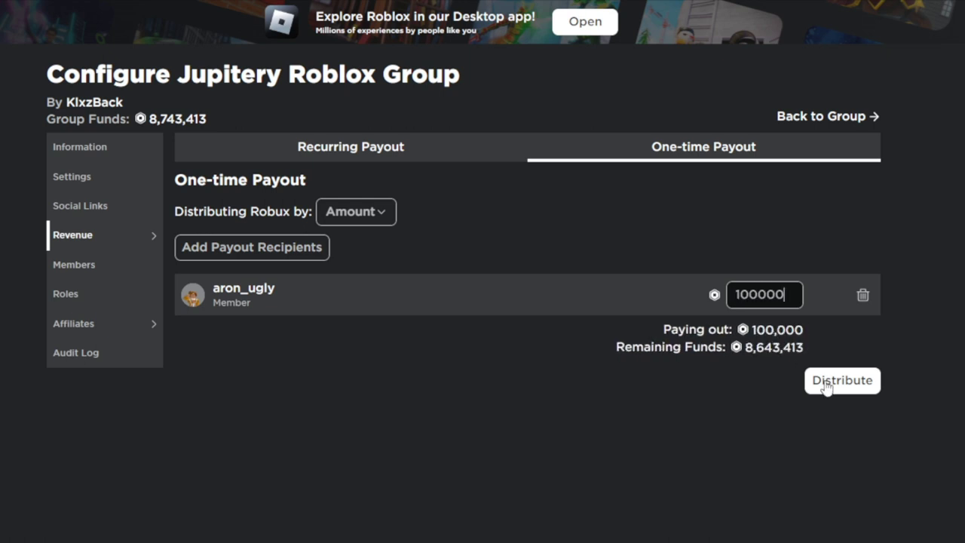
{"action": "type", "text": "0"}
{"action": "left_click", "coordinate": [834, 385]}
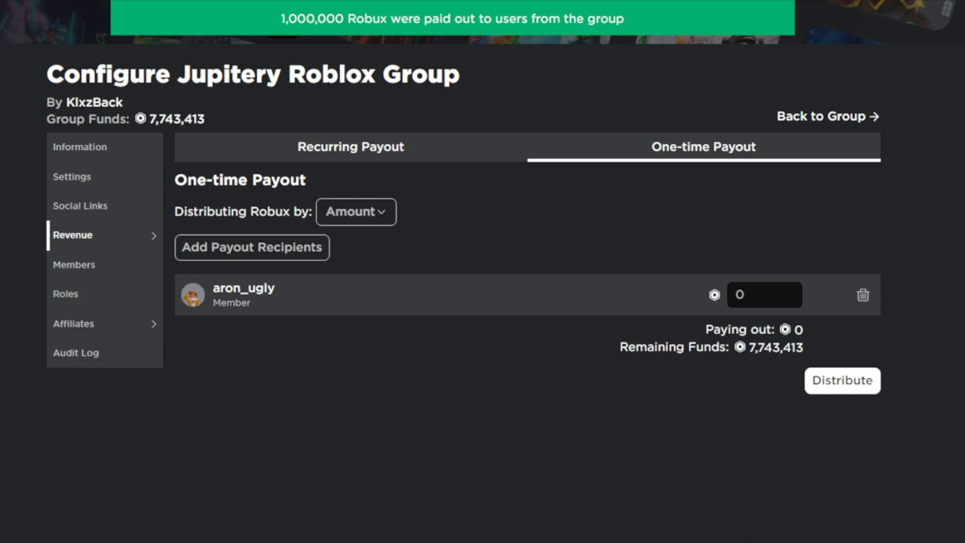
Step: Pay a fourth member 1,000,000 Robux, bringing group funds to 6,743,413
{"action": "left_click", "coordinate": [862, 295]}
{"action": "left_click", "coordinate": [208, 247]}
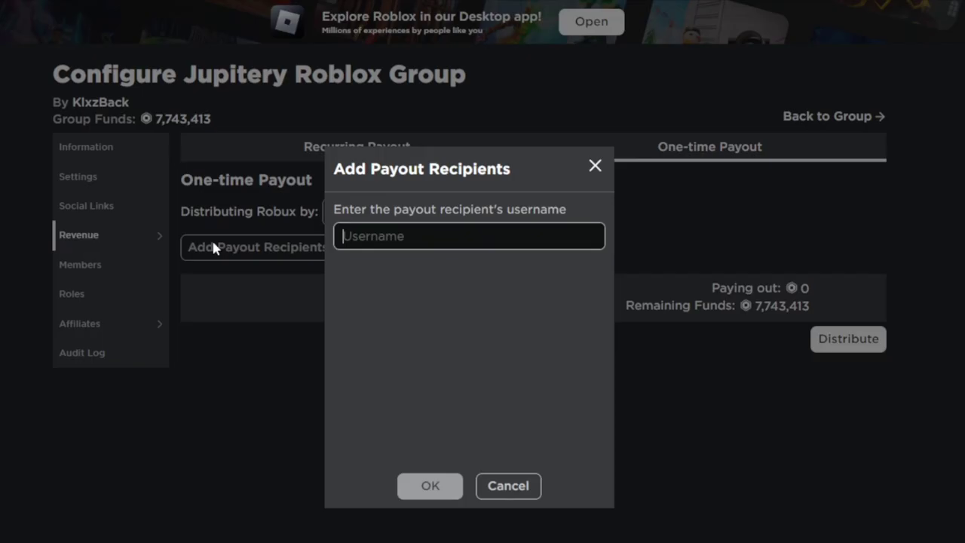
{"action": "type", "text": "jellyfishjfj2010"}
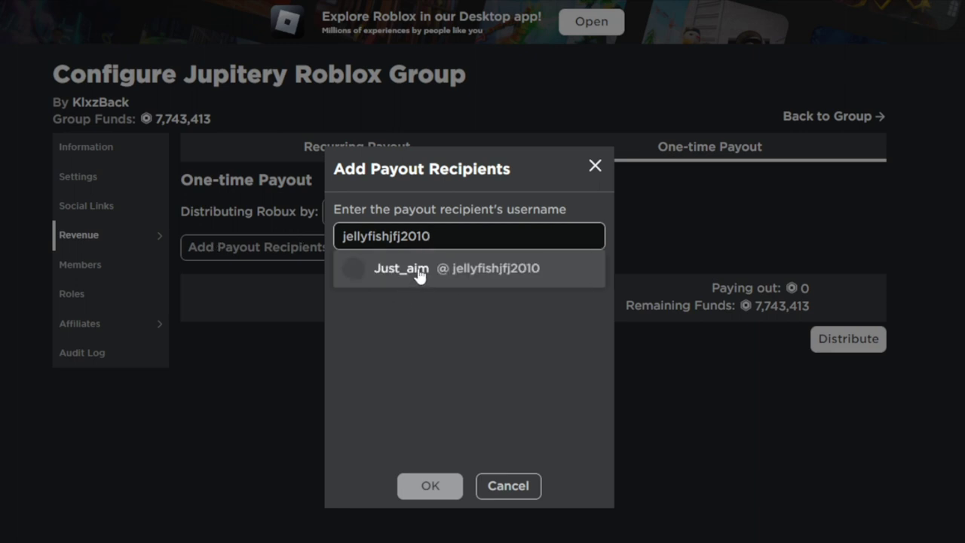
{"action": "left_click", "coordinate": [415, 276]}
{"action": "left_click", "coordinate": [429, 487]}
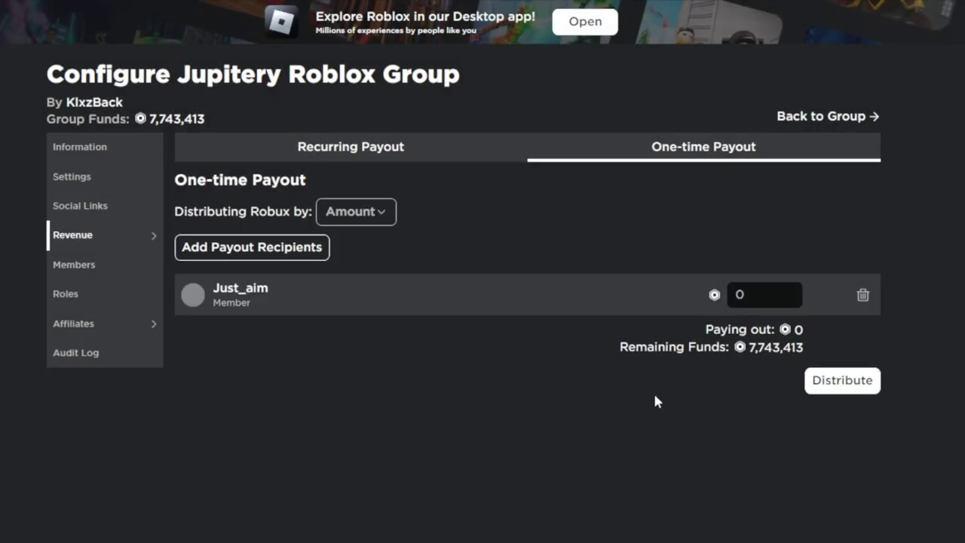
{"action": "left_click", "coordinate": [756, 294]}
{"action": "type", "text": "1000000"}
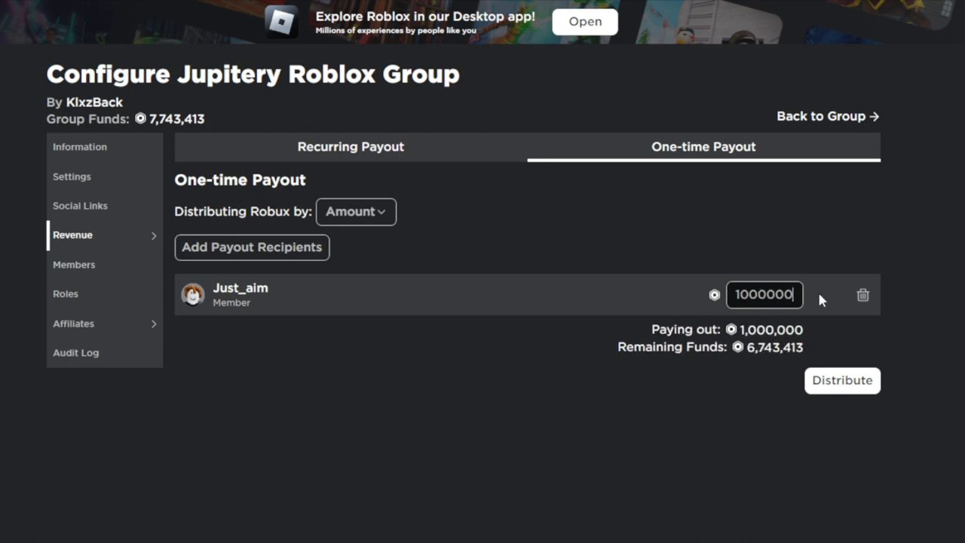
{"action": "left_click", "coordinate": [852, 384]}
Step: Remove the paid row and select the next member as a new payout recipient
{"action": "left_click", "coordinate": [863, 296]}
{"action": "left_click", "coordinate": [257, 251]}
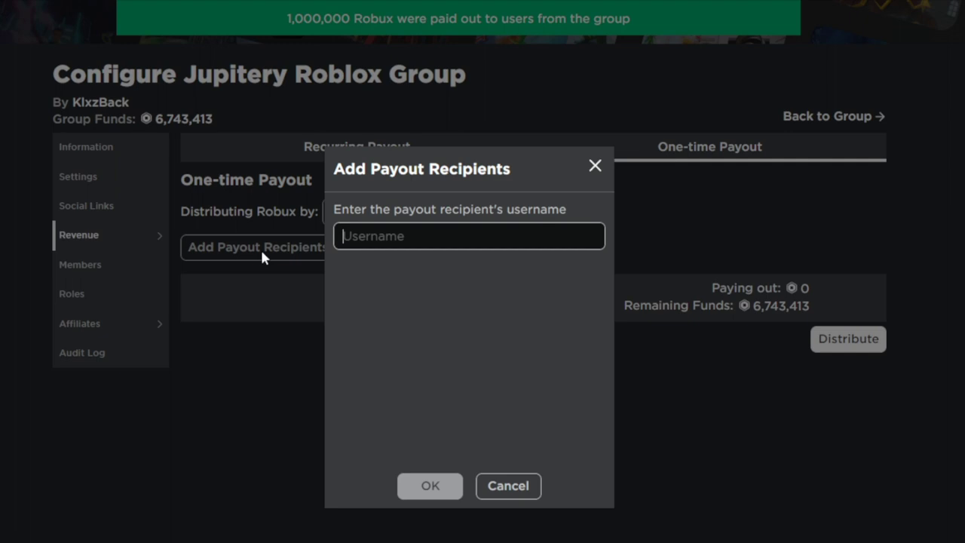
{"action": "type", "text": "Xx_goodness"}
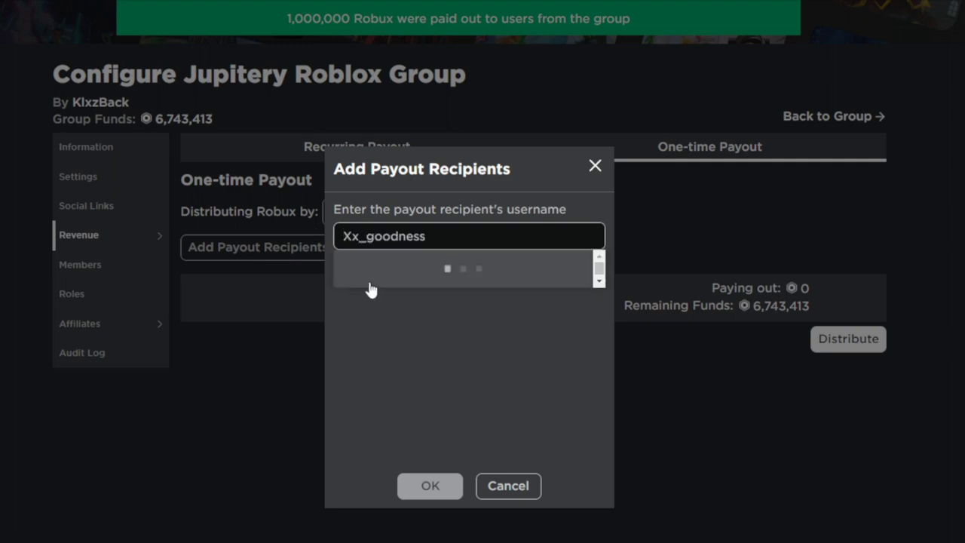
{"action": "left_click", "coordinate": [414, 278]}
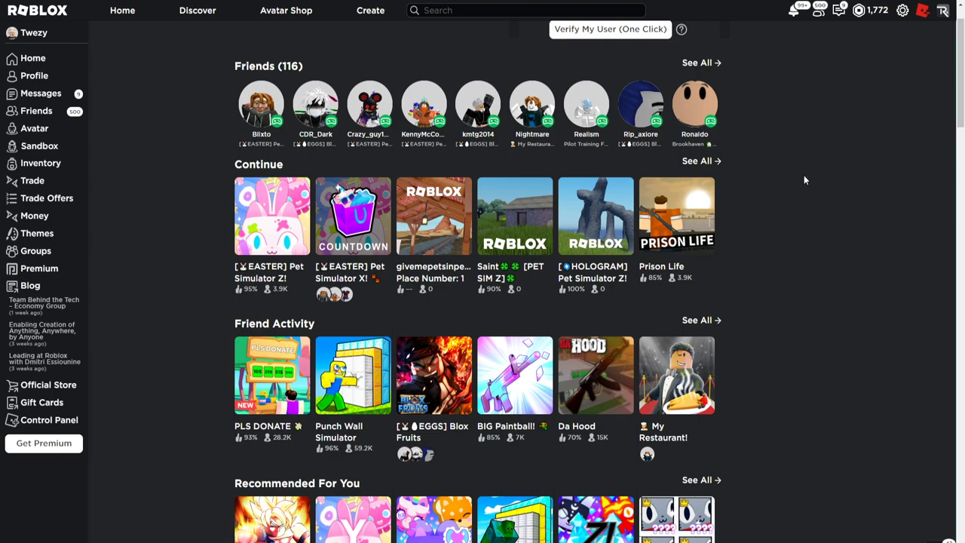
Step: Scroll through the Roblox home page on the way to the Help Center
{"action": "scroll", "coordinate": [828, 165], "scroll_direction": "down", "scroll_amount": 4}
{"action": "scroll", "coordinate": [824, 161], "scroll_direction": "down", "scroll_amount": 4}
{"action": "scroll", "coordinate": [838, 209], "scroll_direction": "down", "scroll_amount": 4}
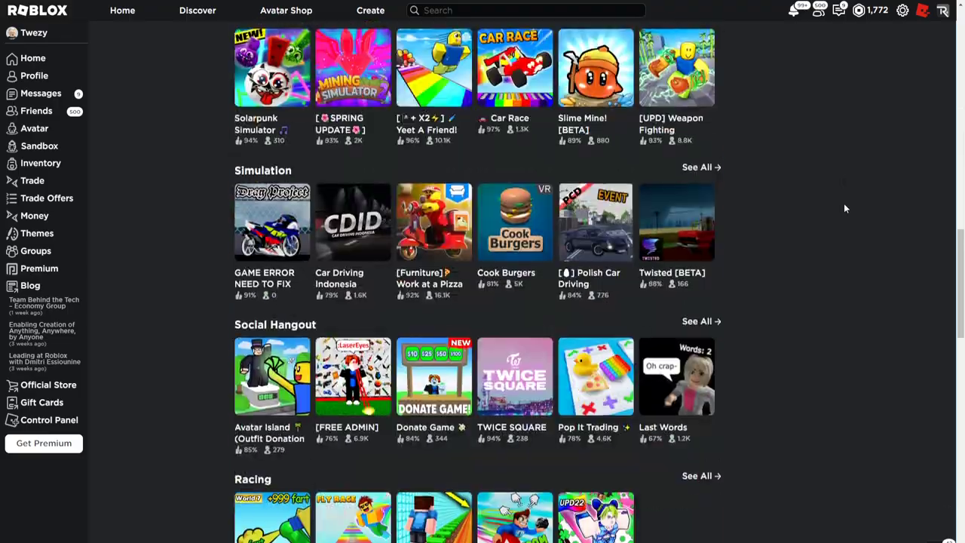
{"action": "scroll", "coordinate": [844, 203], "scroll_direction": "up", "scroll_amount": 5}
{"action": "scroll", "coordinate": [840, 205], "scroll_direction": "up", "scroll_amount": 5}
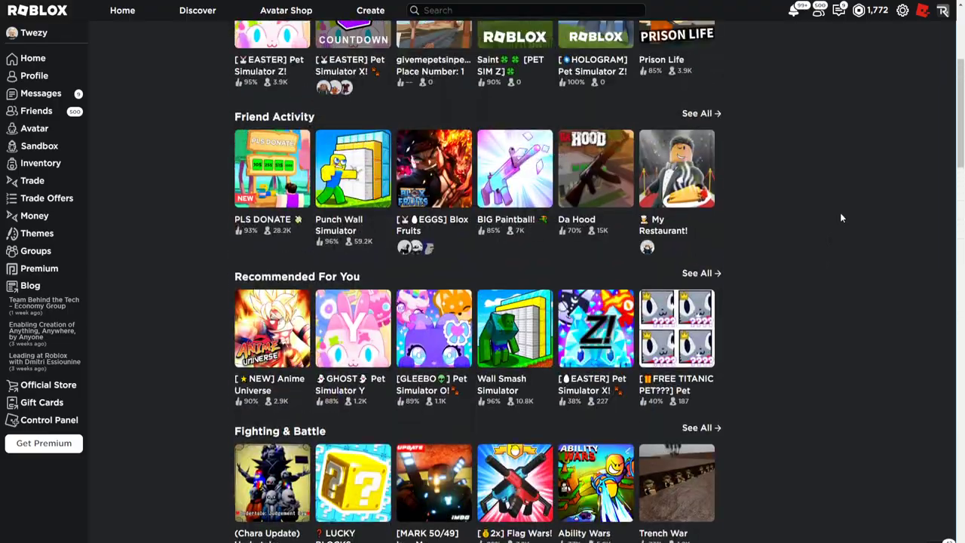
{"action": "scroll", "coordinate": [840, 210], "scroll_direction": "down", "scroll_amount": 6}
{"action": "scroll", "coordinate": [840, 217], "scroll_direction": "down", "scroll_amount": 5}
{"action": "scroll", "coordinate": [837, 224], "scroll_direction": "down", "scroll_amount": 5}
{"action": "scroll", "coordinate": [837, 225], "scroll_direction": "down", "scroll_amount": 3}
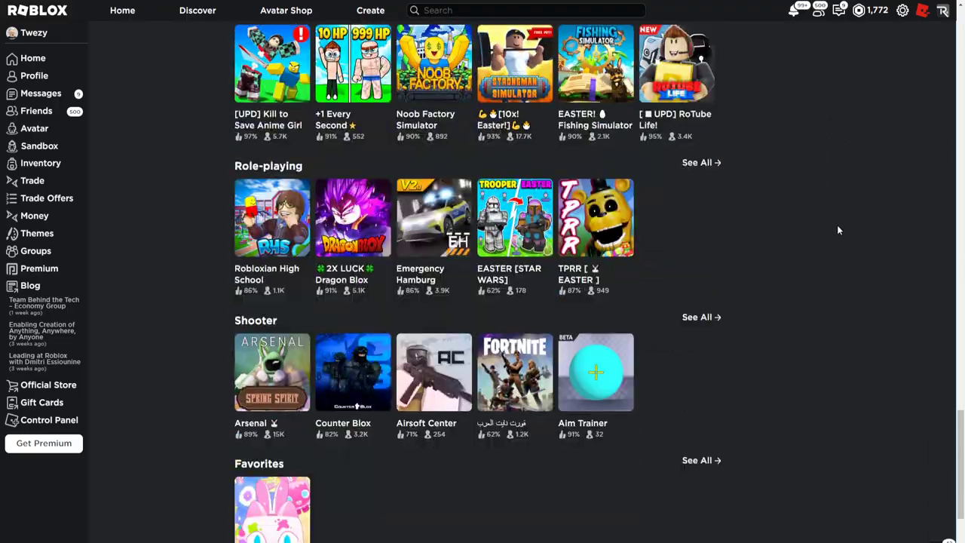
{"action": "scroll", "coordinate": [837, 230], "scroll_direction": "down", "scroll_amount": 2}
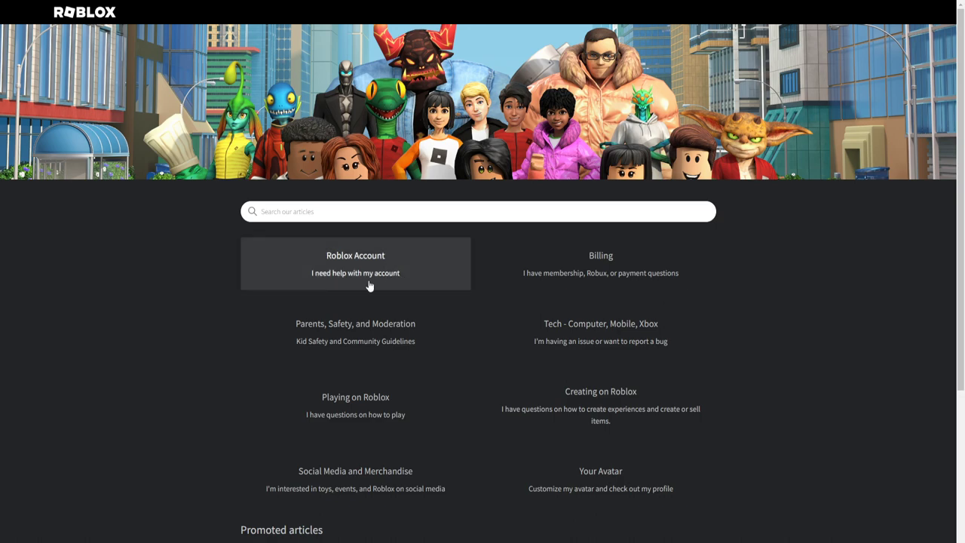
Step: Open the Roblox Account help category and its 'My account was hacked - What do I do?' article
{"action": "scroll", "coordinate": [470, 417], "scroll_direction": "down", "scroll_amount": 3}
{"action": "scroll", "coordinate": [469, 417], "scroll_direction": "up", "scroll_amount": 3}
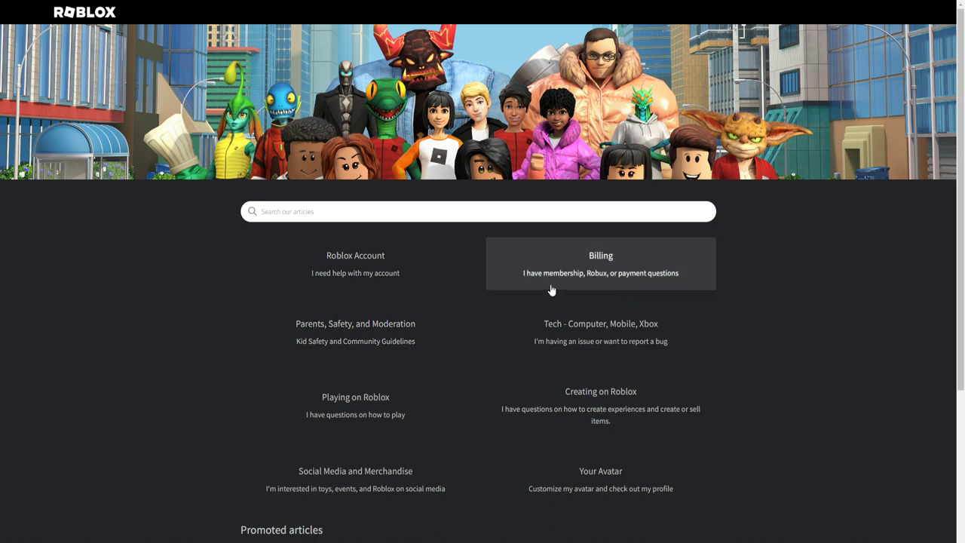
{"action": "left_click", "coordinate": [383, 279]}
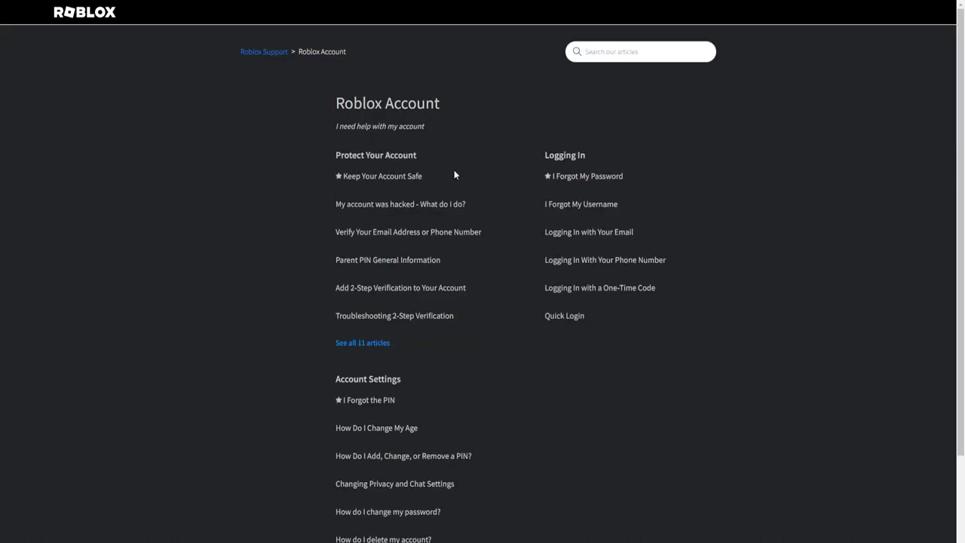
{"action": "scroll", "coordinate": [435, 251], "scroll_direction": "down", "scroll_amount": 2}
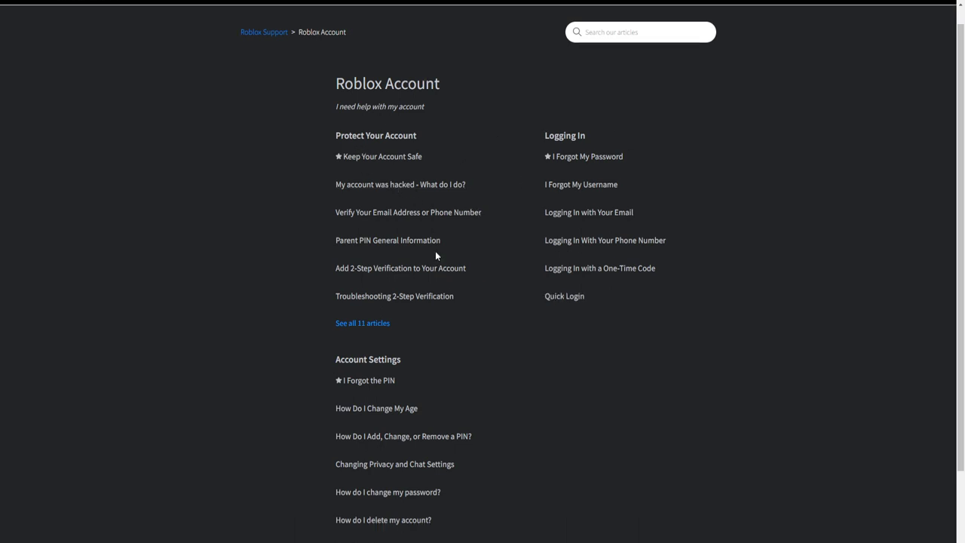
{"action": "scroll", "coordinate": [505, 325], "scroll_direction": "up", "scroll_amount": 2}
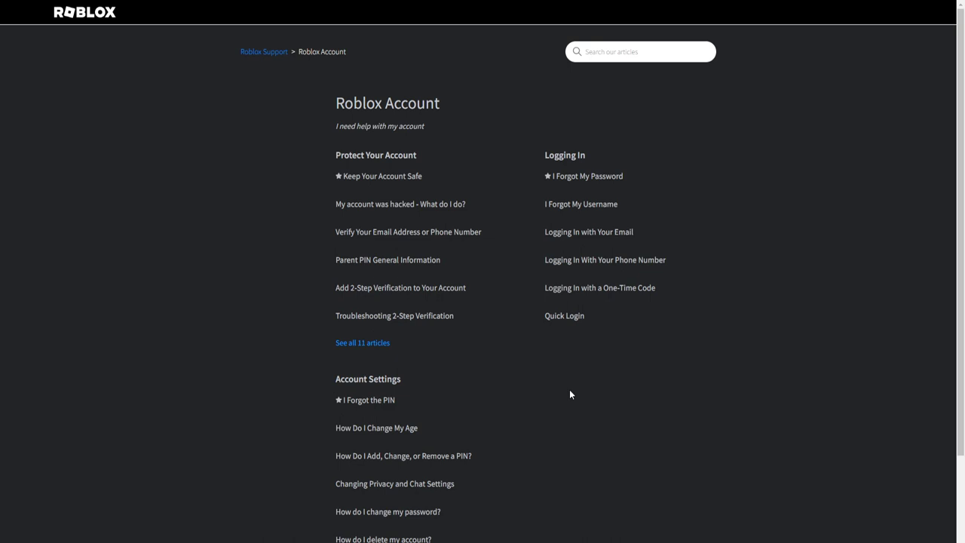
{"action": "scroll", "coordinate": [509, 523], "scroll_direction": "down", "scroll_amount": 2}
{"action": "scroll", "coordinate": [433, 344], "scroll_direction": "up", "scroll_amount": 2}
{"action": "left_click", "coordinate": [384, 205]}
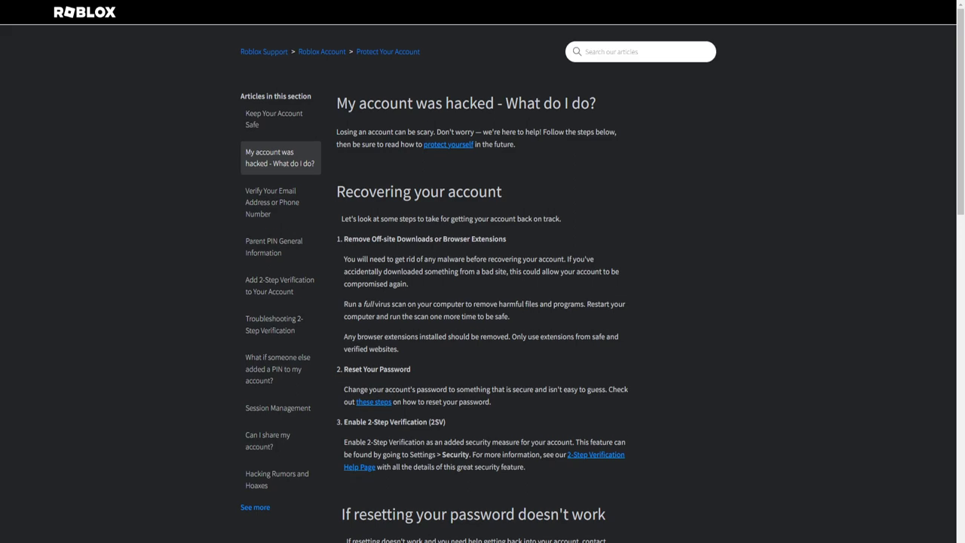
Step: Scroll down the hacked-account article toward its Customer Support link
{"action": "scroll", "coordinate": [483, 271], "scroll_direction": "down", "scroll_amount": 5}
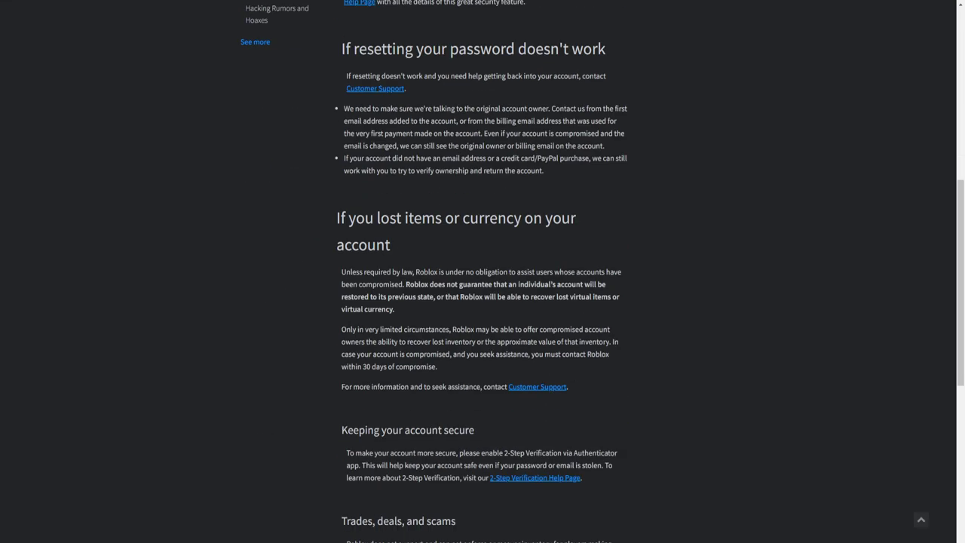
{"action": "scroll", "coordinate": [482, 271], "scroll_direction": "down", "scroll_amount": 5}
{"action": "scroll", "coordinate": [483, 271], "scroll_direction": "down", "scroll_amount": 1}
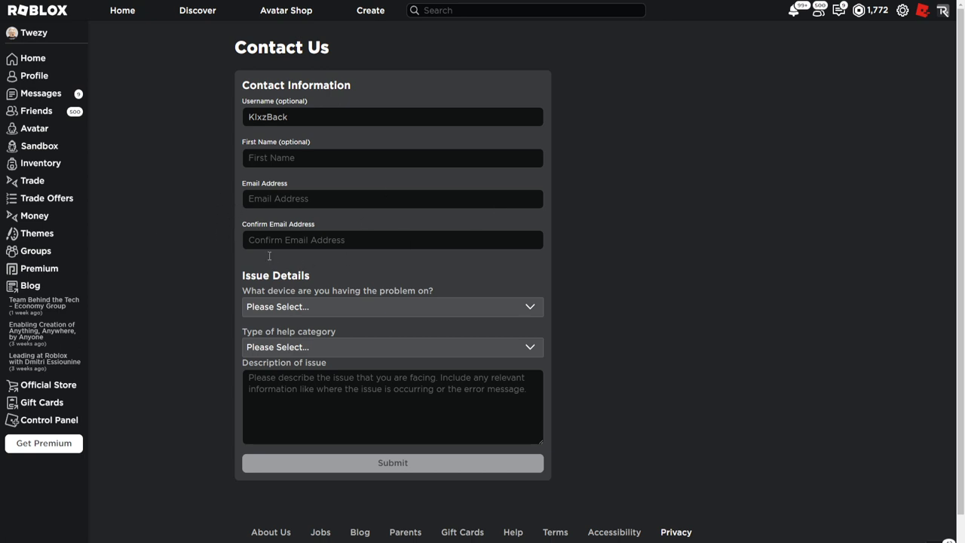
Step: Set the problem device to PC, after briefly trying Mac, Chromebook and iPhone
{"action": "scroll", "coordinate": [226, 332], "scroll_direction": "down", "scroll_amount": 1}
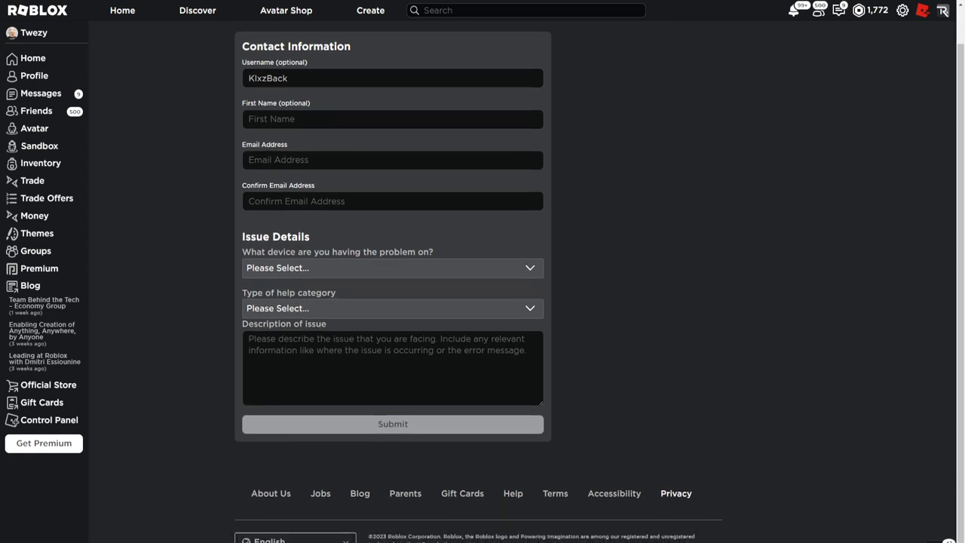
{"action": "scroll", "coordinate": [199, 244], "scroll_direction": "up", "scroll_amount": 1}
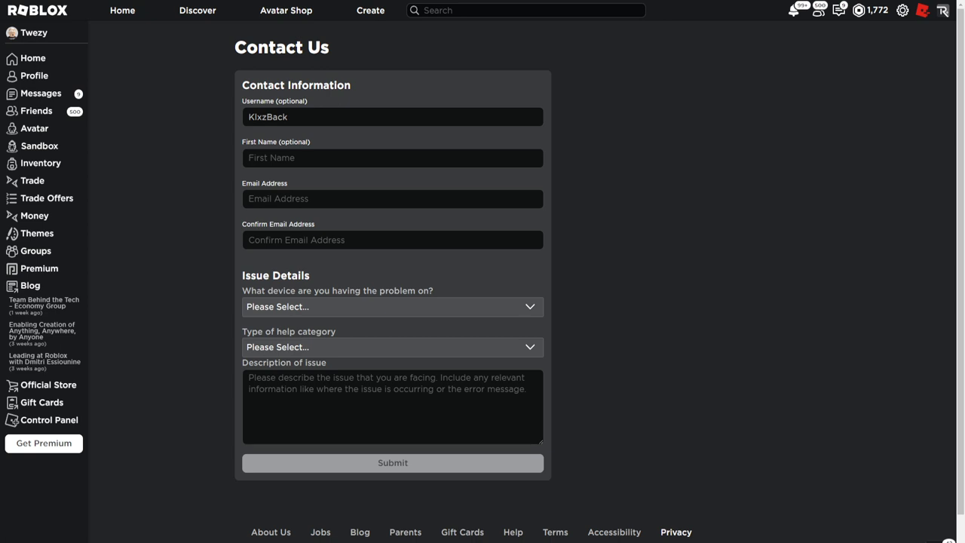
{"action": "scroll", "coordinate": [191, 279], "scroll_direction": "down", "scroll_amount": 1}
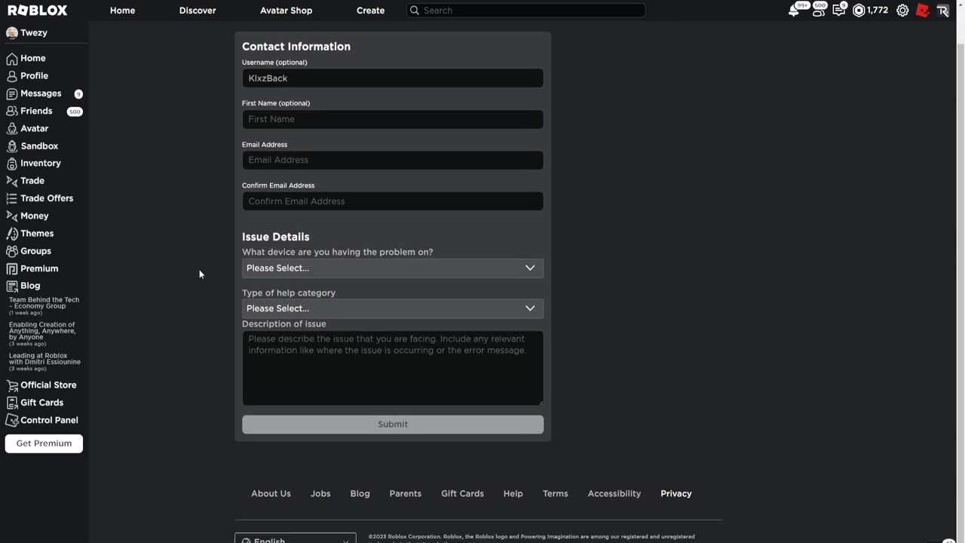
{"action": "left_click", "coordinate": [276, 268]}
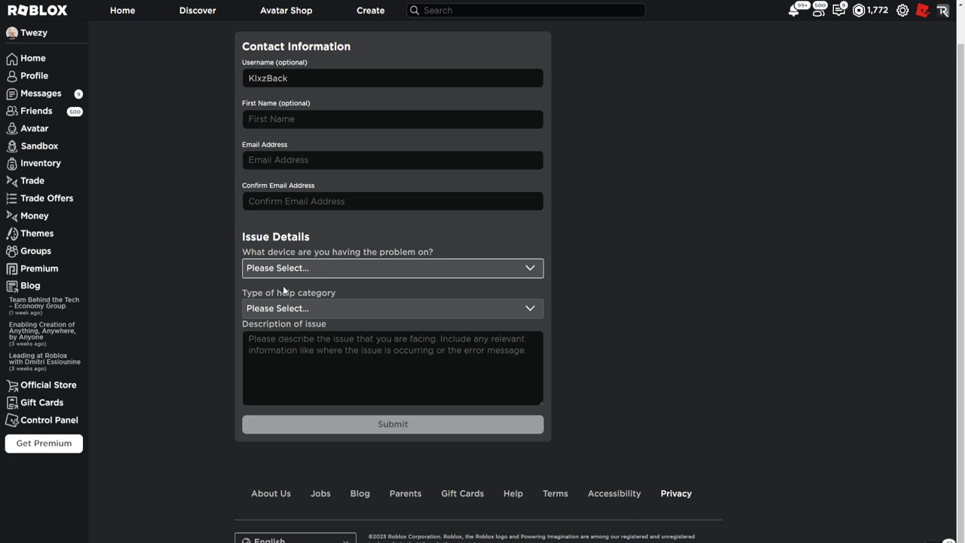
{"action": "left_click", "coordinate": [283, 285]}
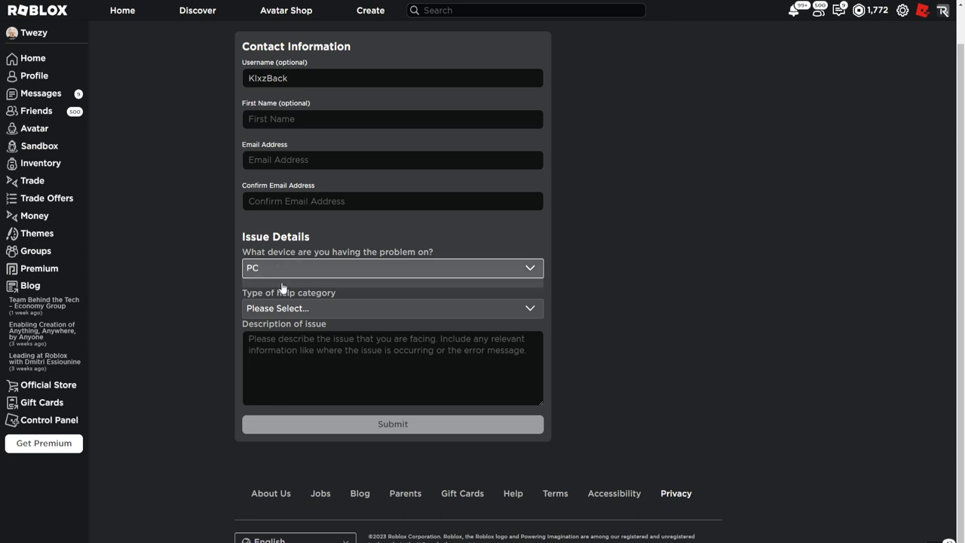
{"action": "left_click", "coordinate": [262, 308]}
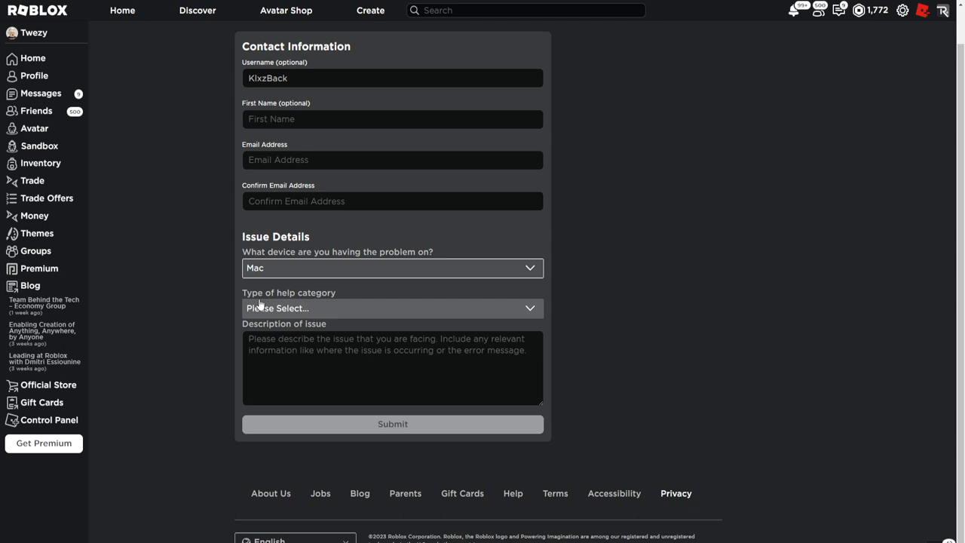
{"action": "left_click", "coordinate": [270, 307]}
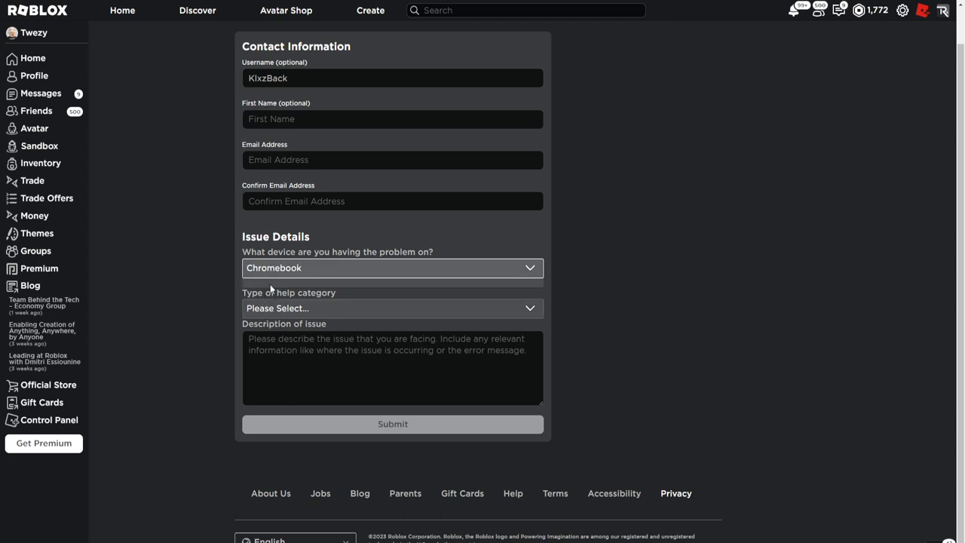
{"action": "left_click", "coordinate": [263, 308]}
{"action": "left_click", "coordinate": [259, 276]}
{"action": "left_click", "coordinate": [257, 295]}
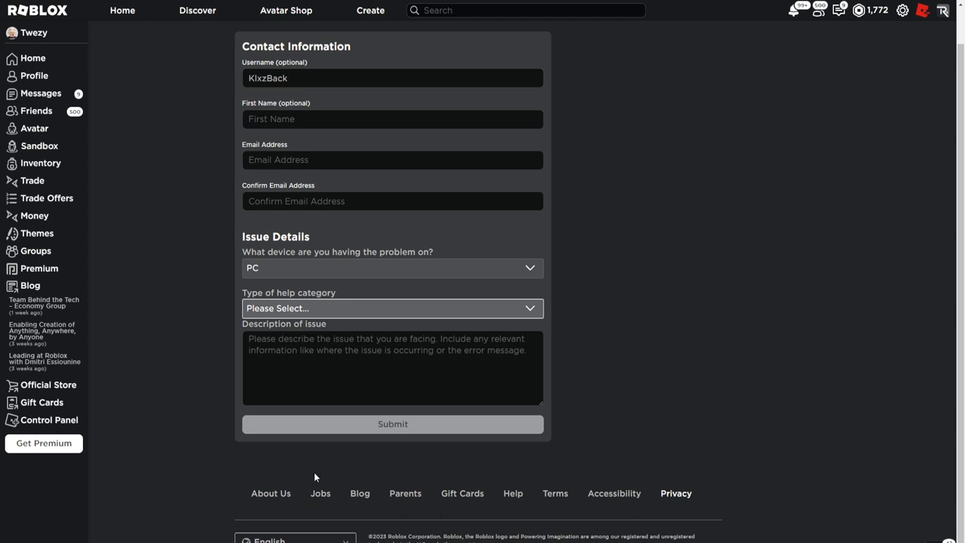
Step: Pick Moderation as the help category and Appeal Account as its subcategory
{"action": "left_click", "coordinate": [308, 431]}
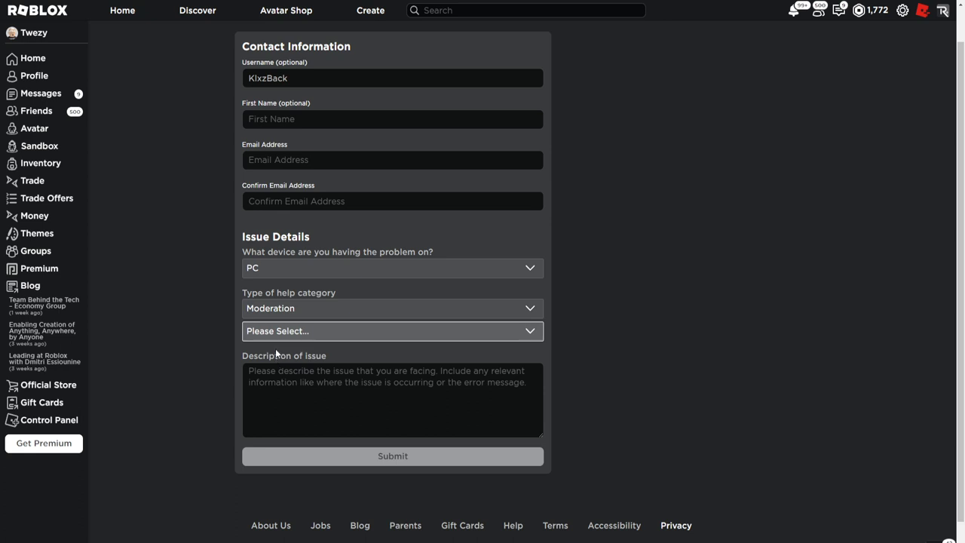
{"action": "key", "text": "Down"}
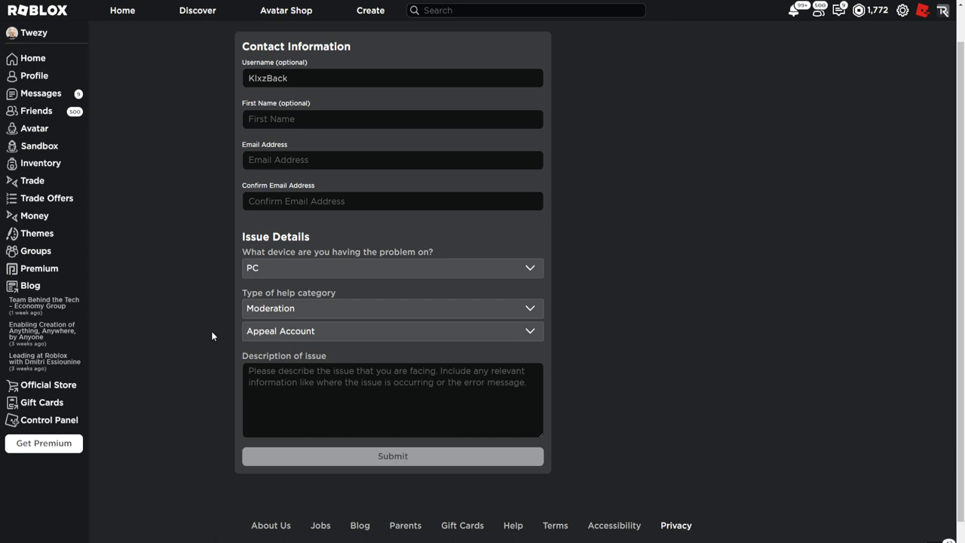
{"action": "scroll", "coordinate": [211, 331], "scroll_direction": "down", "scroll_amount": 1}
{"action": "left_click", "coordinate": [277, 343]}
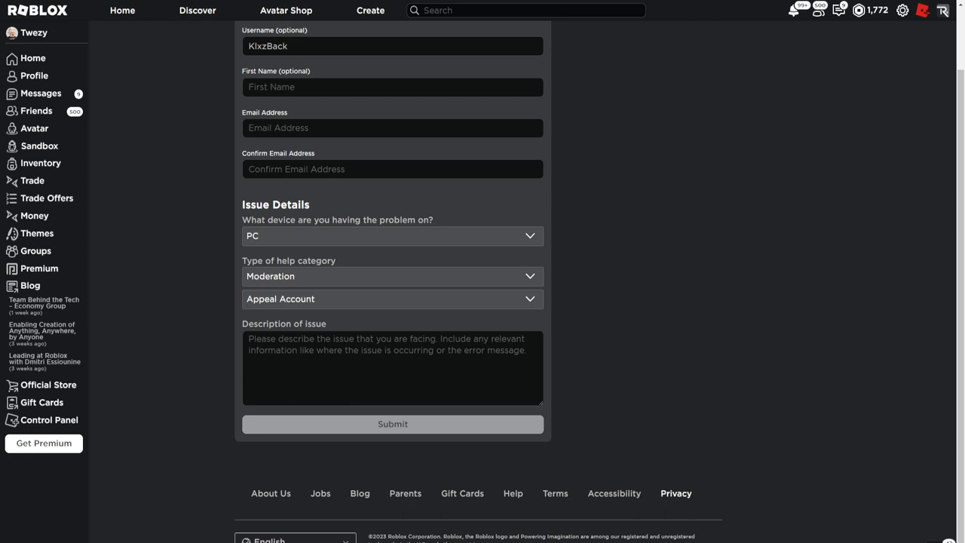
Step: Begin the description: 'My account has been banned for (example: For swearing and putting cuss symbols)'
{"action": "left_click", "coordinate": [356, 353]}
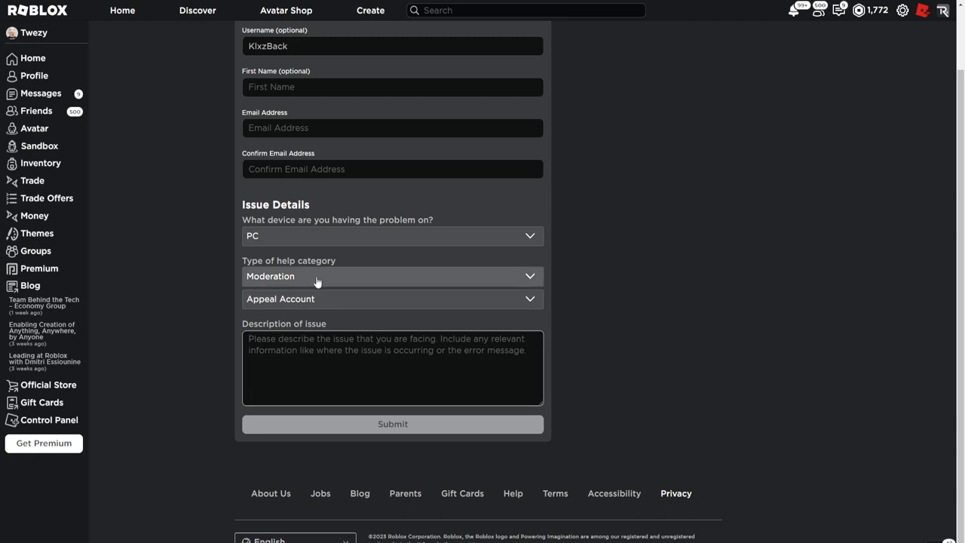
{"action": "type", "text": "My account"}
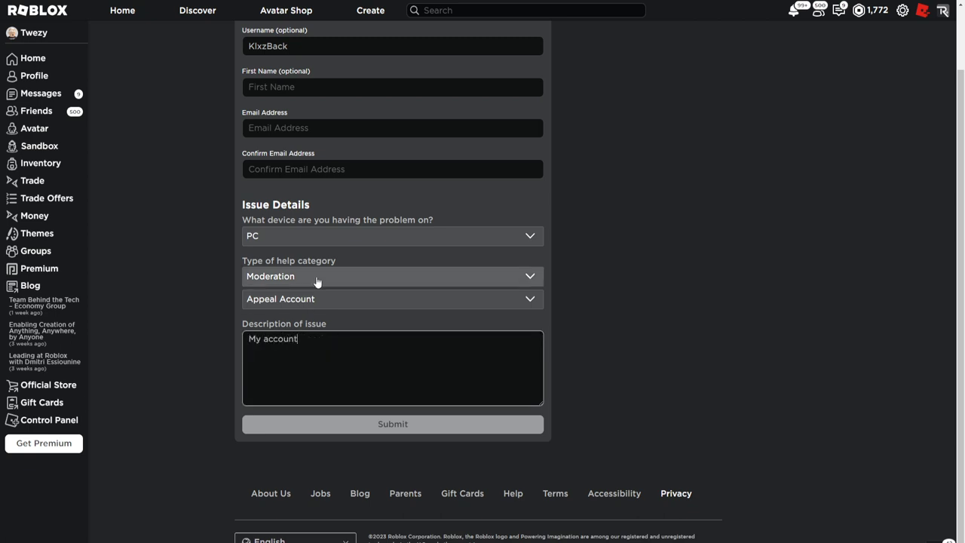
{"action": "type", "text": " jha"}
{"action": "key", "text": "BackSpace"}
{"action": "key", "text": "BackSpace"}
{"action": "key", "text": "BackSpace"}
{"action": "type", "text": "has"}
{"action": "type", "text": " been banned"}
{"action": "type", "text": " for (examp"}
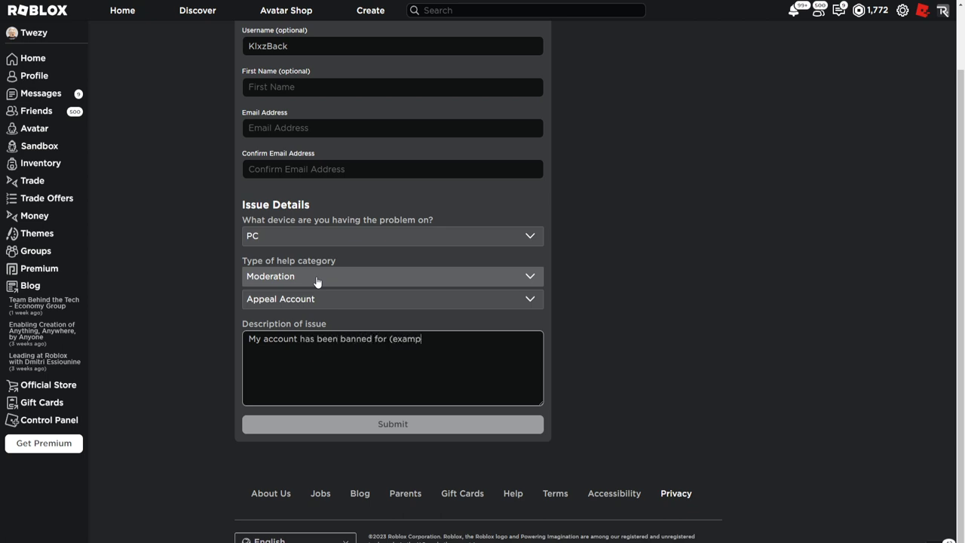
{"action": "type", "text": "le: For "}
{"action": "type", "text": "swearing"}
{"action": "type", "text": " and put"}
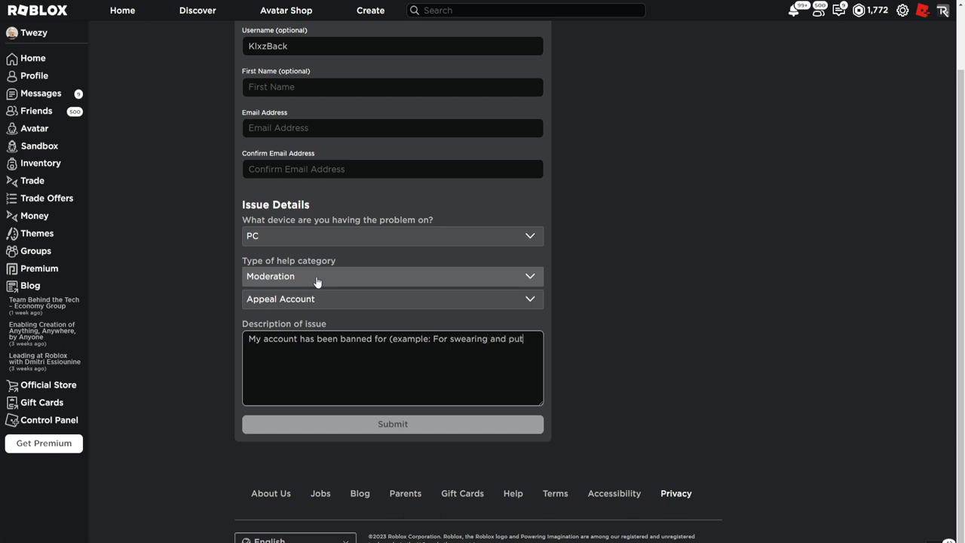
{"action": "type", "text": "ting cu"}
{"action": "type", "text": "ss symo"}
Step: Explain the ban was for swearing and bypassing the chat filter toward a player who reported them
{"action": "key", "text": "BackSpace"}
{"action": "type", "text": "bo"}
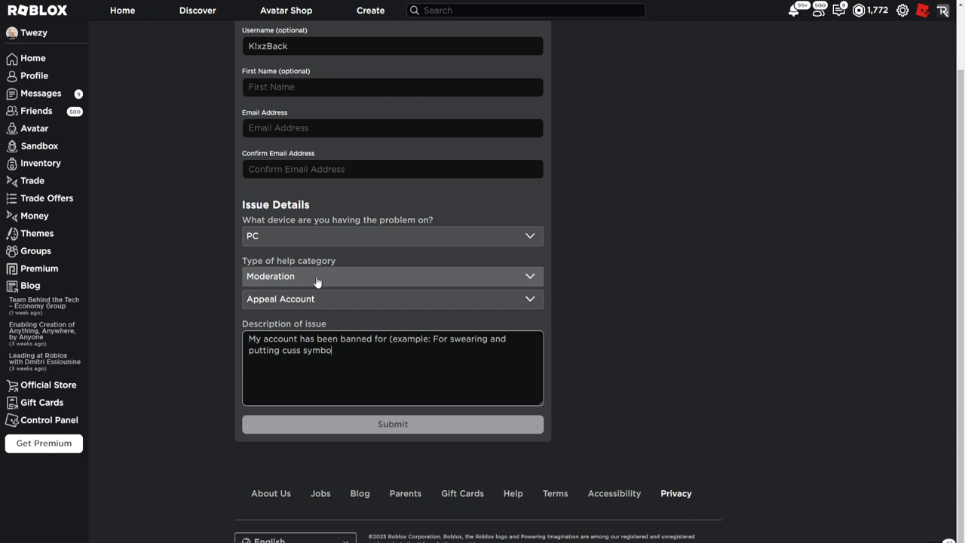
{"action": "type", "text": "ls )."}
{"action": "type", "text": " I have been"}
{"action": "type", "text": " banned for swea"}
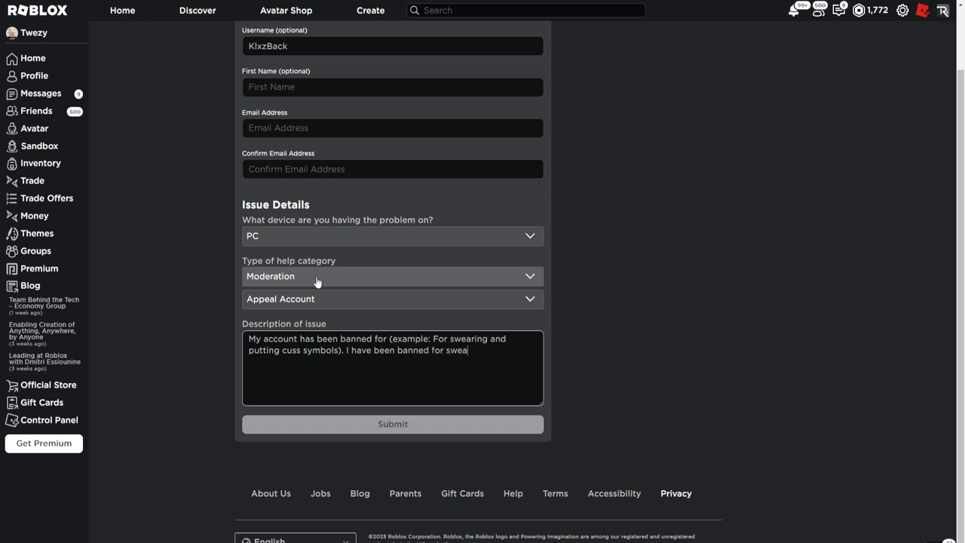
{"action": "type", "text": "ring in roblox and "}
{"action": "type", "text": "bypassing"}
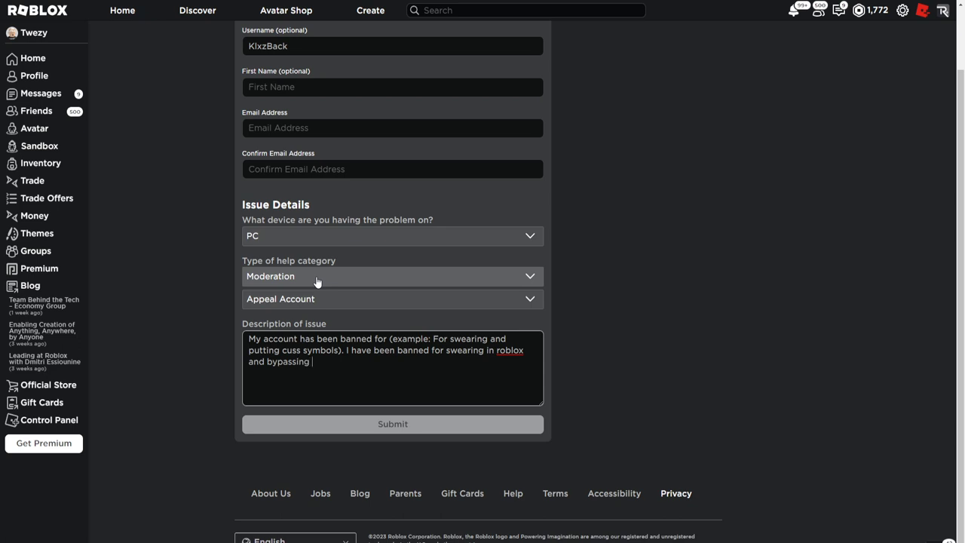
{"action": "type", "text": " thi"}
{"action": "key", "text": "BackSpace"}
{"action": "key", "text": "BackSpace"}
{"action": "type", "text": "he chat f"}
{"action": "type", "text": "ilter,"}
{"action": "type", "text": " I have"}
{"action": "type", "text": " said "}
{"action": "type", "text": "very mean"}
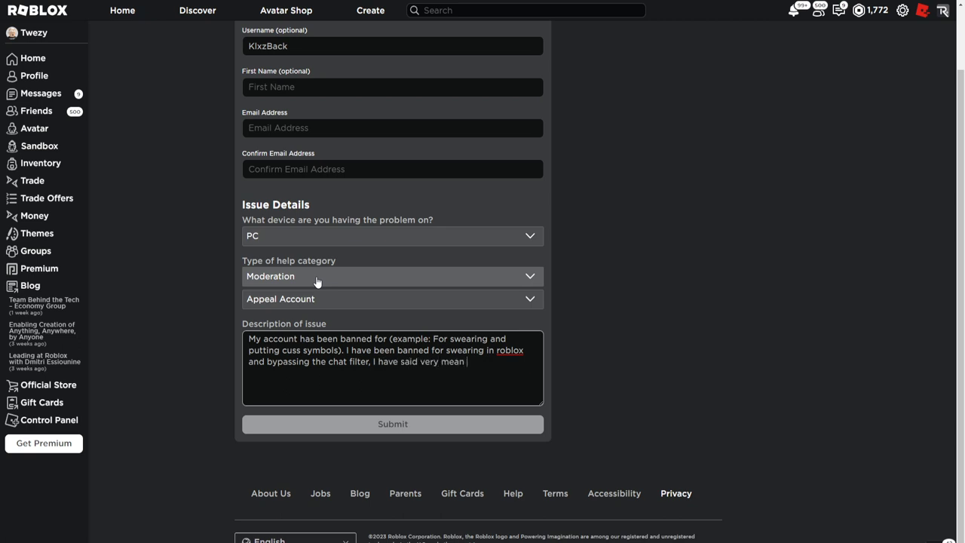
{"action": "type", "text": " things to this on"}
{"action": "type", "text": "e guy who reported"}
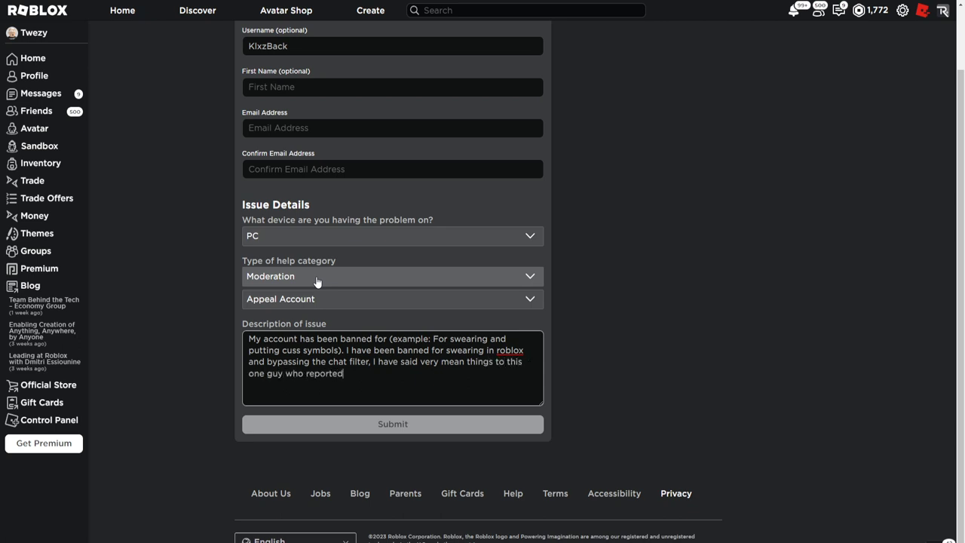
{"action": "type", "text": " me and I got banne"}
{"action": "type", "text": "d. I havr"}
{"action": "key", "text": "BackSpace"}
{"action": "key", "text": "BackSpace"}
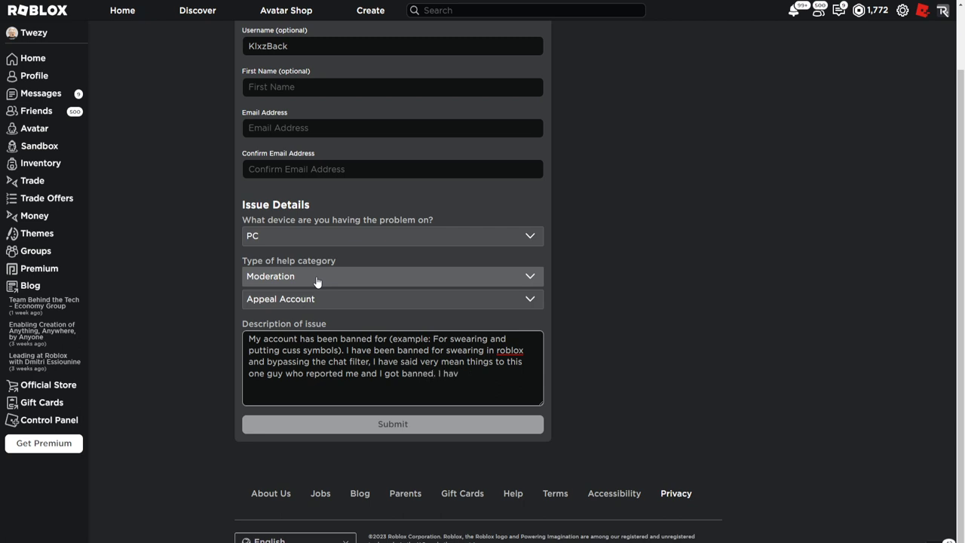
{"action": "type", "text": "ve been "}
{"action": "type", "text": "because I"}
{"action": "type", "text": " accidentally "}
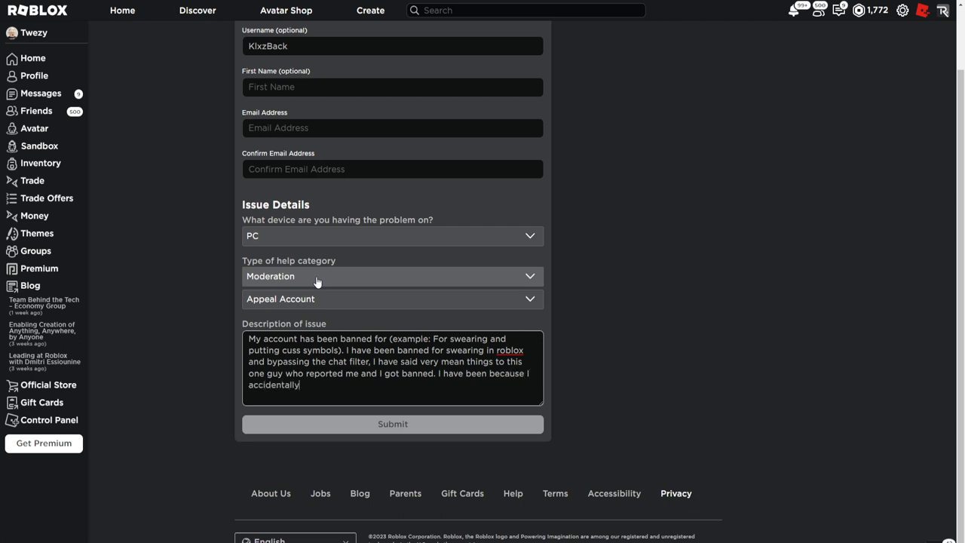
{"action": "type", "text": "paste"}
Step: Add that a cuss word was accidentally pasted into Brookhaven chat after a friend said to copy it
{"action": "key", "text": "BackSpace"}
{"action": "type", "text": "t"}
{"action": "type", "text": "ed one of the cus"}
{"action": "type", "text": "s words "}
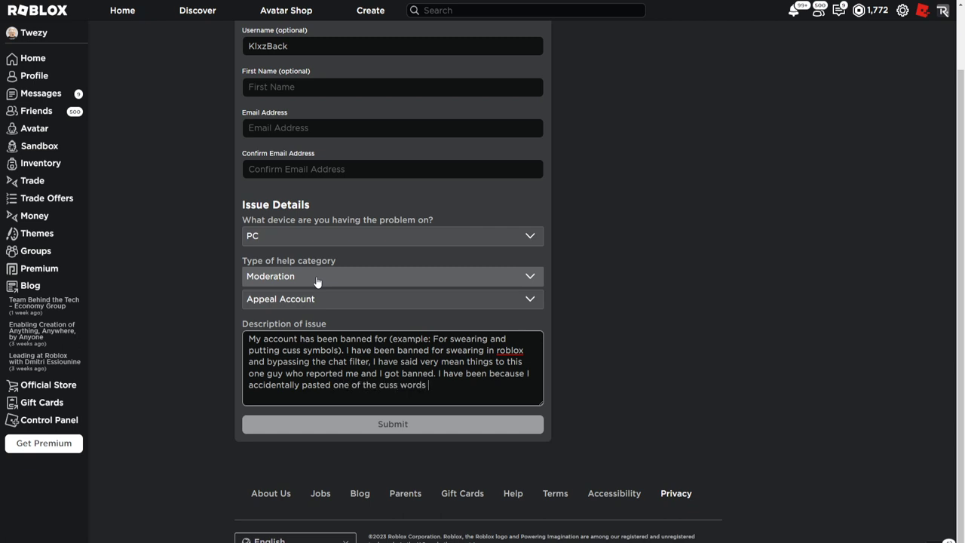
{"action": "type", "text": "into brookh"}
{"action": "type", "text": "aven"}
{"action": "type", "text": " and I acci"}
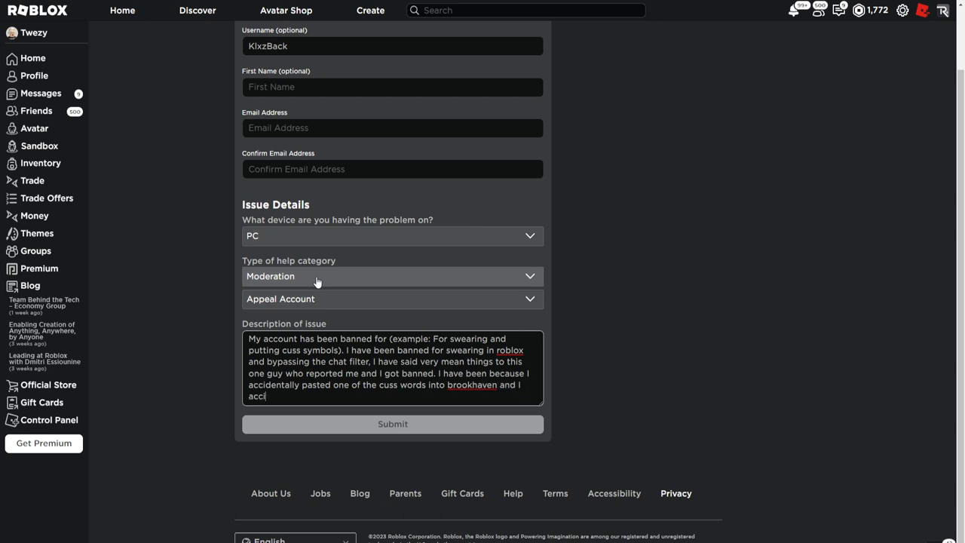
{"action": "type", "text": "dentally p"}
{"action": "type", "text": "ut it in the "}
{"action": "type", "text": "chat"}
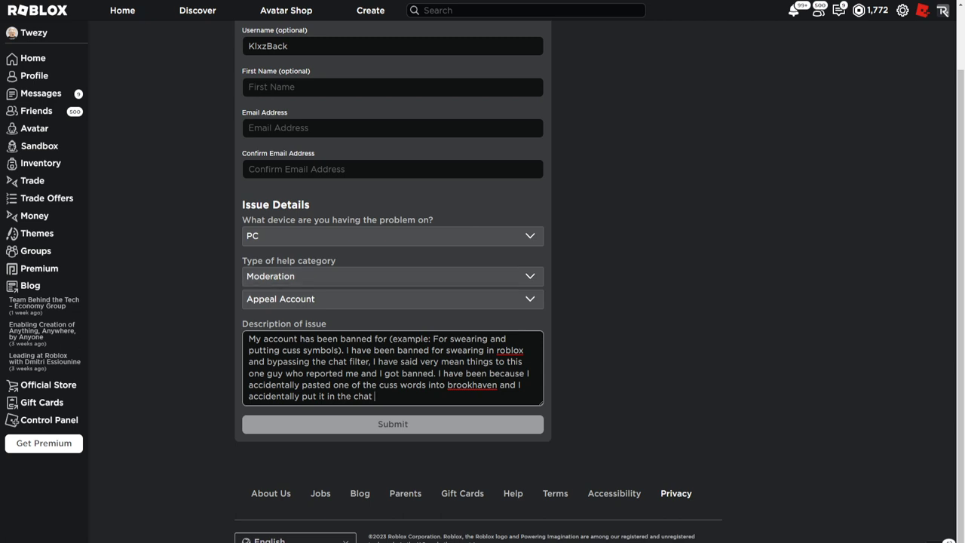
{"action": "left_click", "coordinate": [384, 396]}
{"action": "type", "text": "after my"}
{"action": "type", "text": " fri"}
{"action": "type", "text": "end"}
{"action": "type", "text": " told me to copy"}
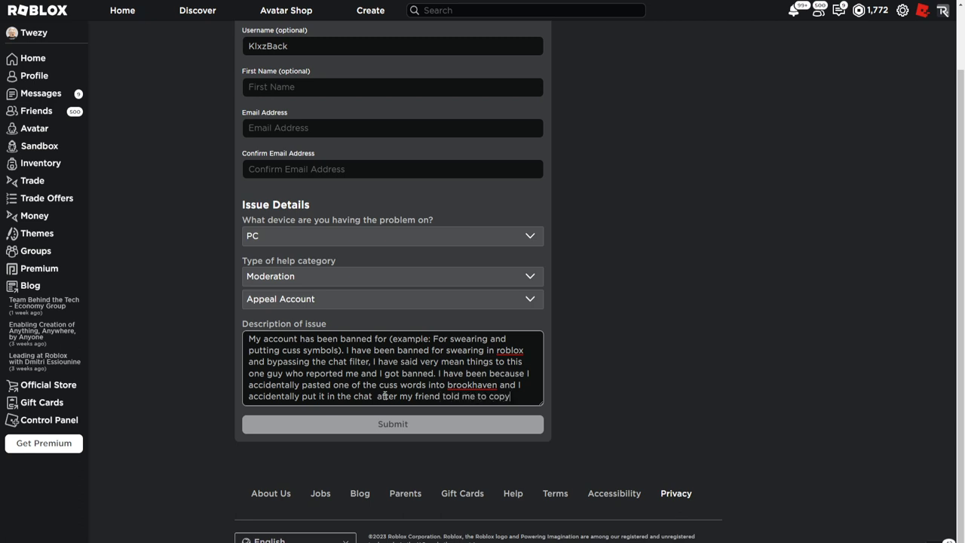
{"action": "type", "text": " that mess"}
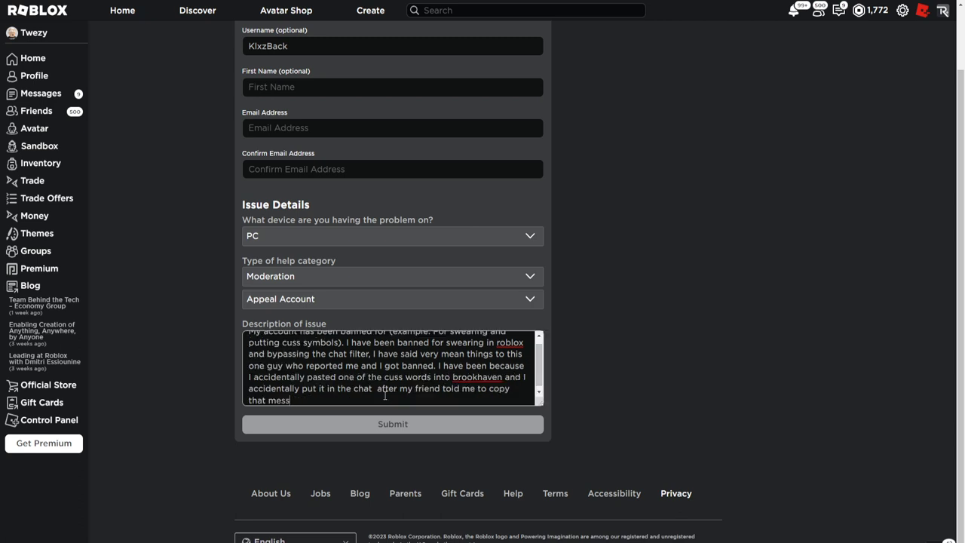
{"action": "type", "text": "age which id"}
{"action": "type", "text": " di"}
Step: Add that it was unintentional and the resulting ban made them very sad
{"action": "key", "text": "BackSpace"}
{"action": "key", "text": "BackSpace"}
{"action": "key", "text": "BackSpace"}
{"action": "type", "text": "i didn"}
{"action": "type", "text": "'t mean to do so"}
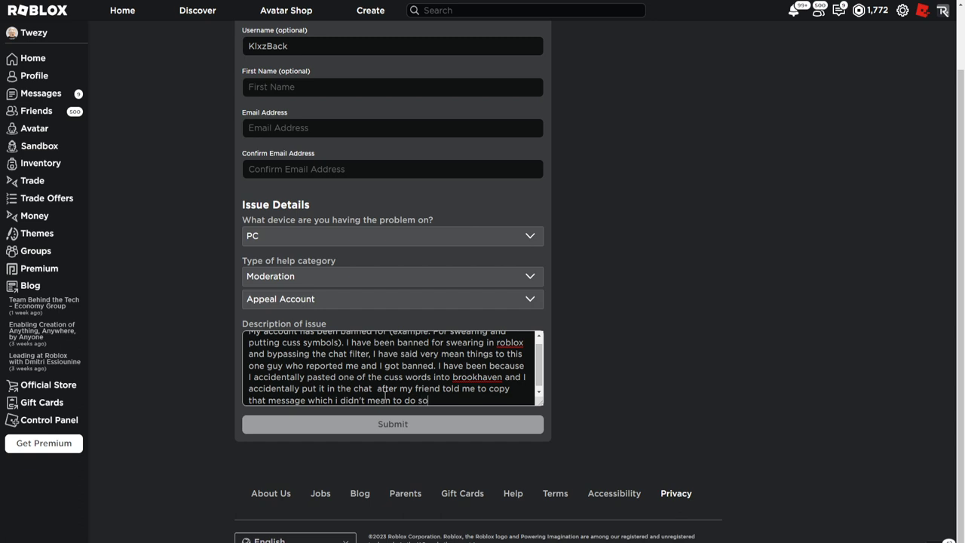
{"action": "type", "text": ". And later I"}
{"action": "type", "text": " got banned on "}
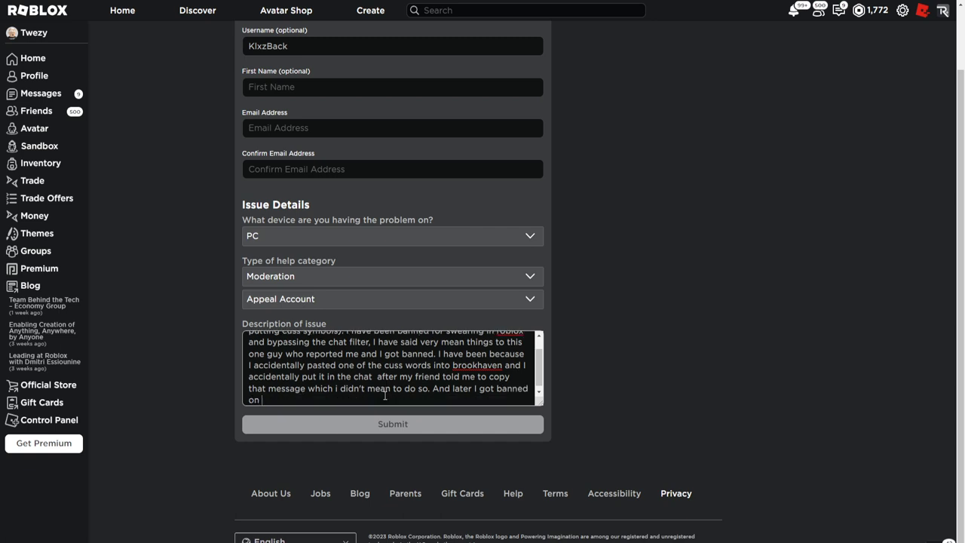
{"action": "type", "text": "roblox which"}
{"action": "type", "text": " made me very "}
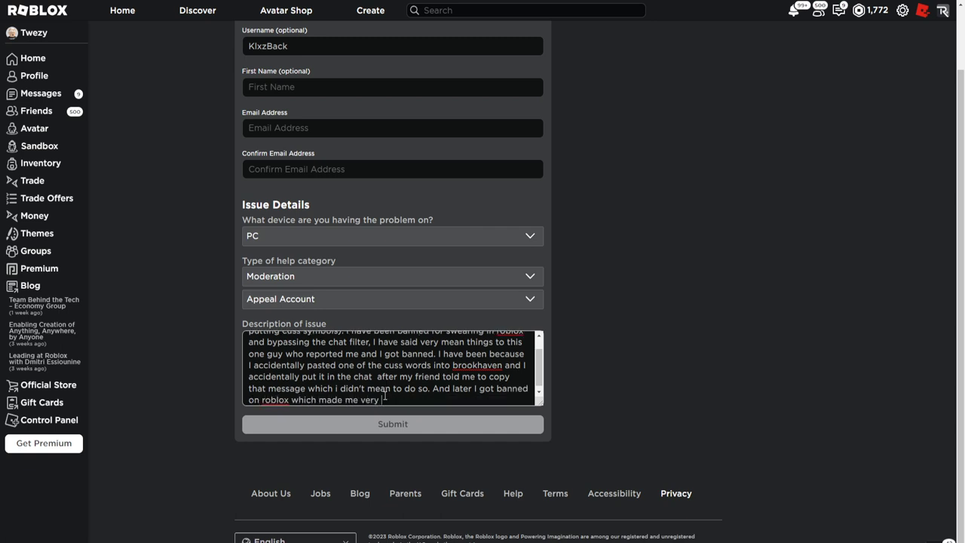
{"action": "type", "text": "sad because I di"}
{"action": "type", "text": "d not mean to "}
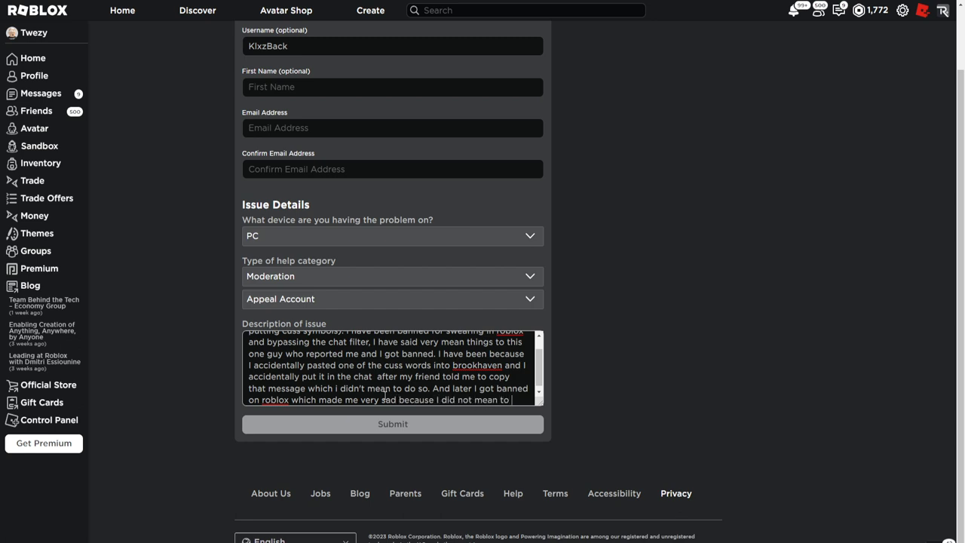
{"action": "type", "text": "paste tgh"}
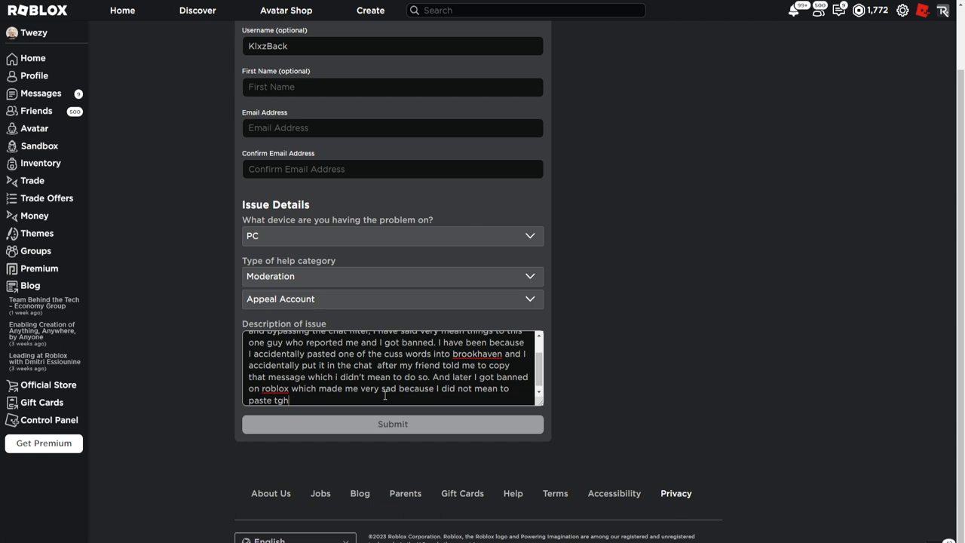
{"action": "key", "text": "BackSpace"}
{"action": "key", "text": "BackSpace"}
{"action": "type", "text": "hat messag"}
{"action": "type", "text": "e"}
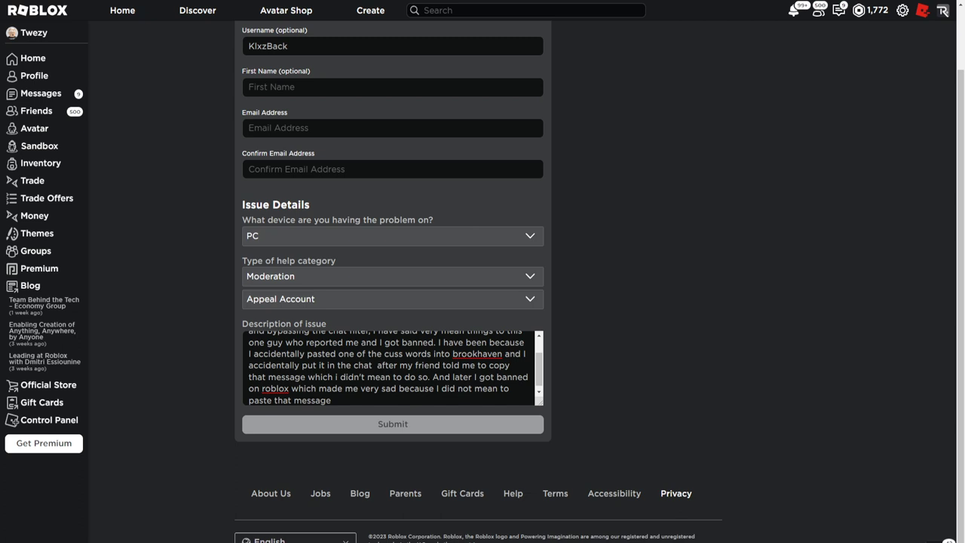
Step: Close the description with thanks, hoping for a reply within 2-3 business days, and 'Have a great day'
{"action": "left_click", "coordinate": [384, 400]}
{"action": "type", "text": "han"}
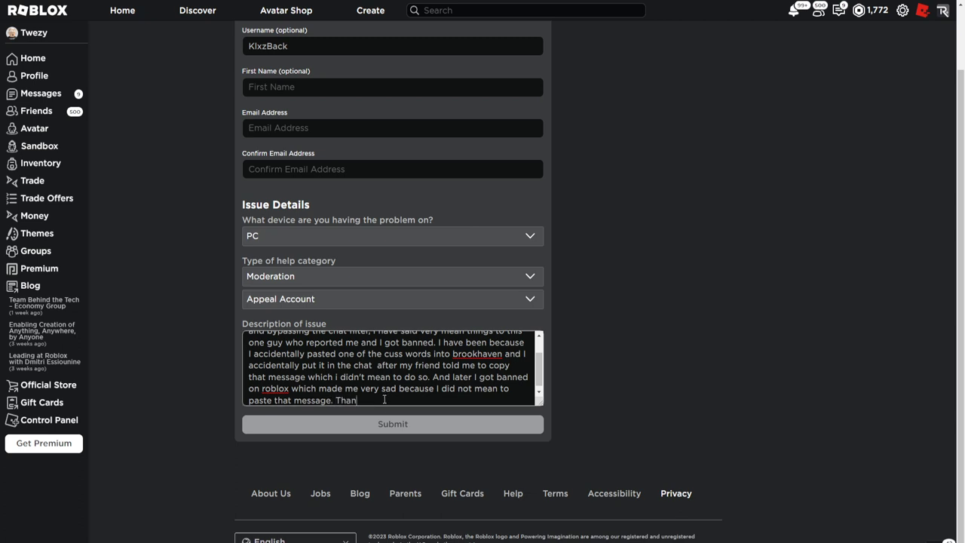
{"action": "type", "text": "ks"}
{"action": "type", "text": " for look"}
{"action": "type", "text": "ing"}
{"action": "key", "text": "BackSpace"}
{"action": "key", "text": "BackSpace"}
{"action": "key", "text": "BackSpace"}
{"action": "key", "text": "BackSpace"}
{"action": "type", "text": "your time. I"}
{"action": "key", "text": "BackSpace"}
{"action": "type", "text": "I hope you "}
{"action": "type", "text": "could rep"}
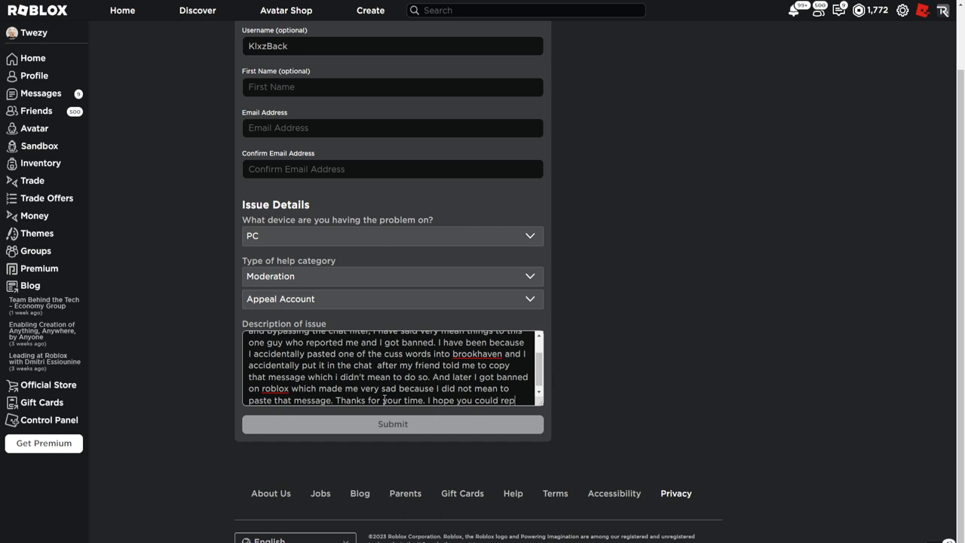
{"action": "type", "text": "ly within 2-3 b"}
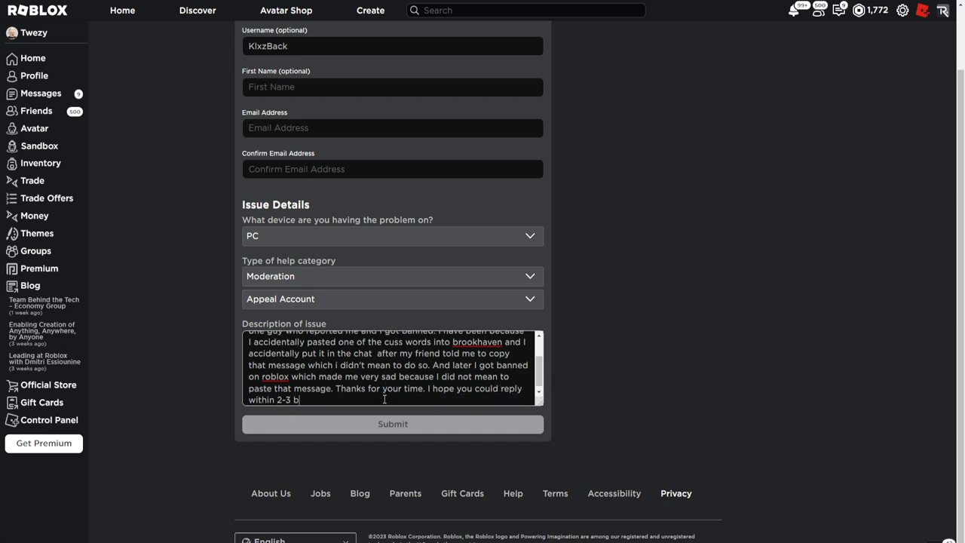
{"action": "type", "text": "usiness days."}
{"action": "type", "text": " Have a g"}
{"action": "type", "text": "reat day"}
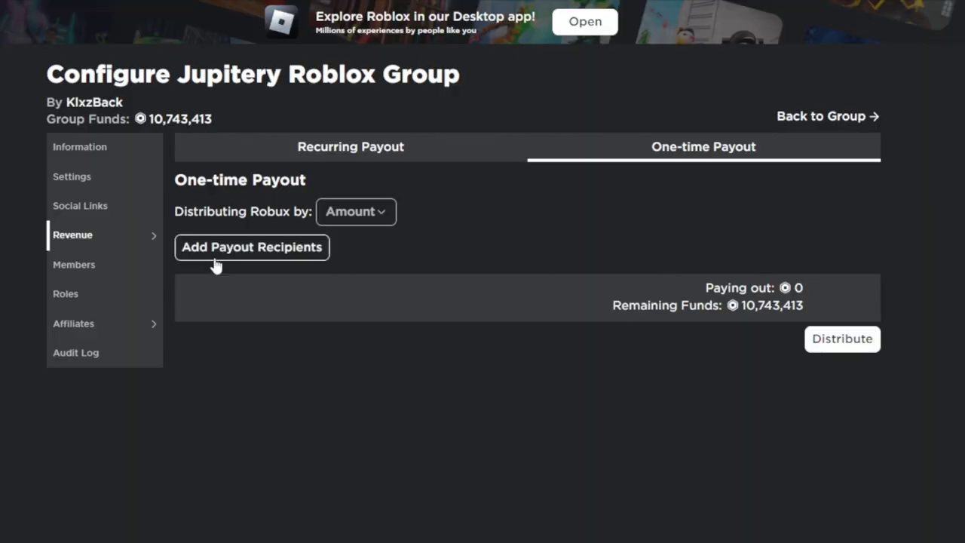
Step: Pay out 1,000,000 Robux to the first group member, then remove them from the recipient list
{"action": "left_click", "coordinate": [215, 253]}
{"action": "type", "text": "DOMKAIROU"}
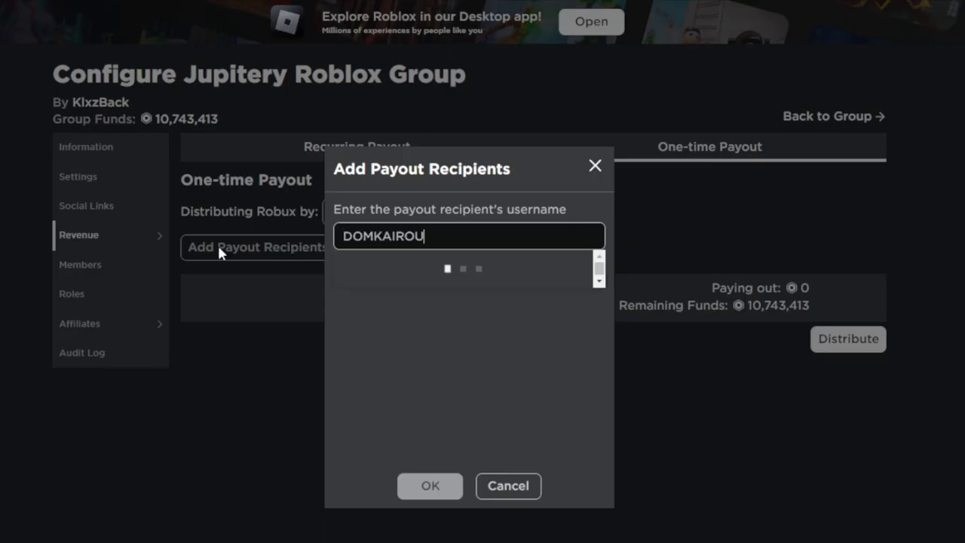
{"action": "left_click", "coordinate": [430, 270]}
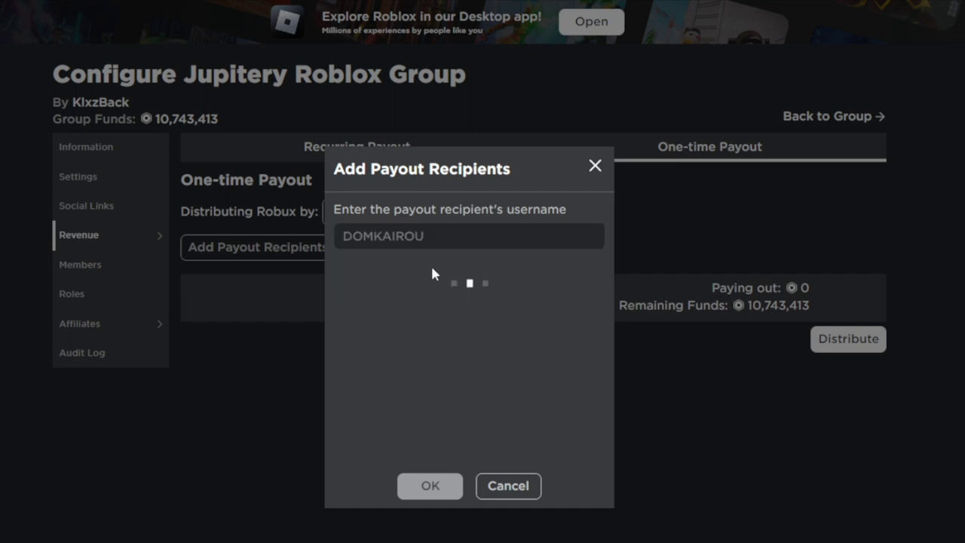
{"action": "left_click", "coordinate": [430, 487]}
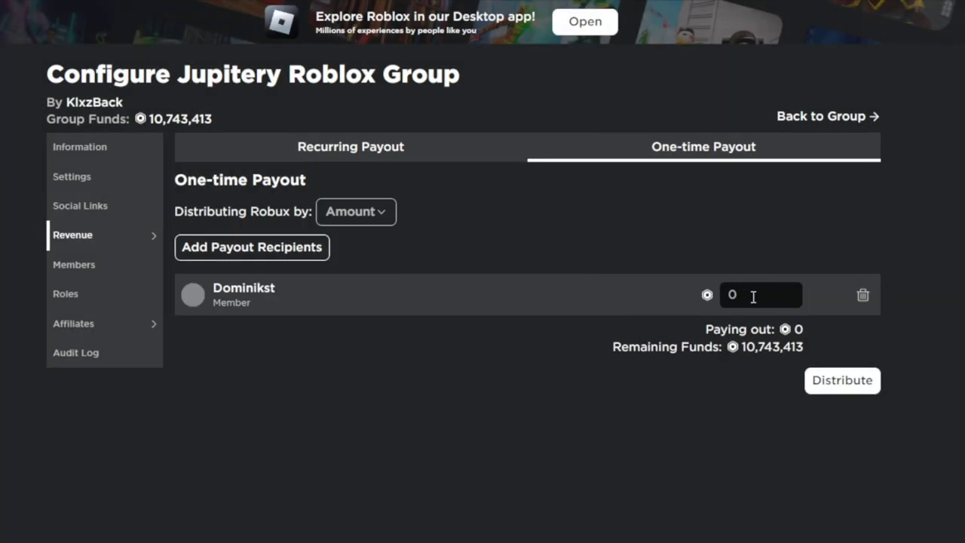
{"action": "left_click", "coordinate": [755, 293]}
{"action": "key", "text": "BackSpace"}
{"action": "type", "text": "100000"}
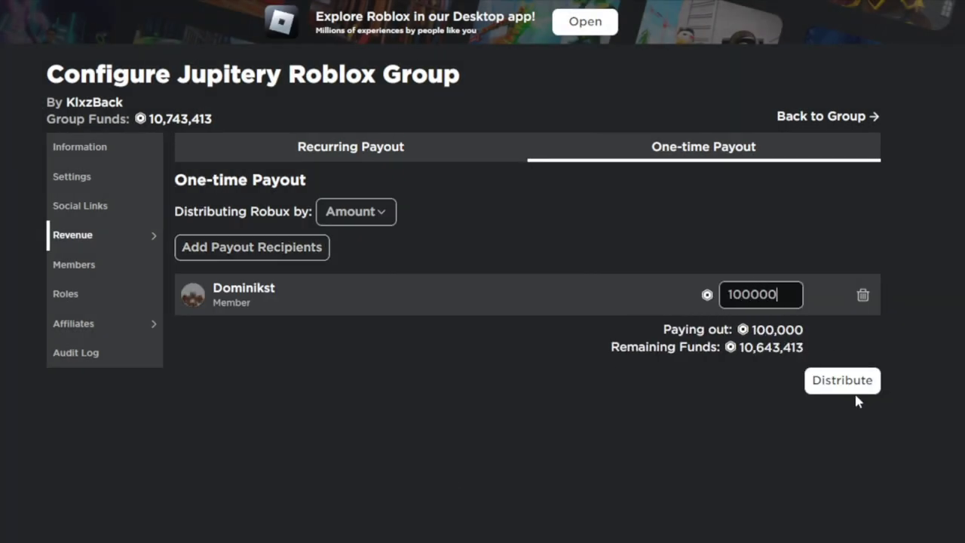
{"action": "type", "text": "0"}
{"action": "left_click", "coordinate": [848, 384]}
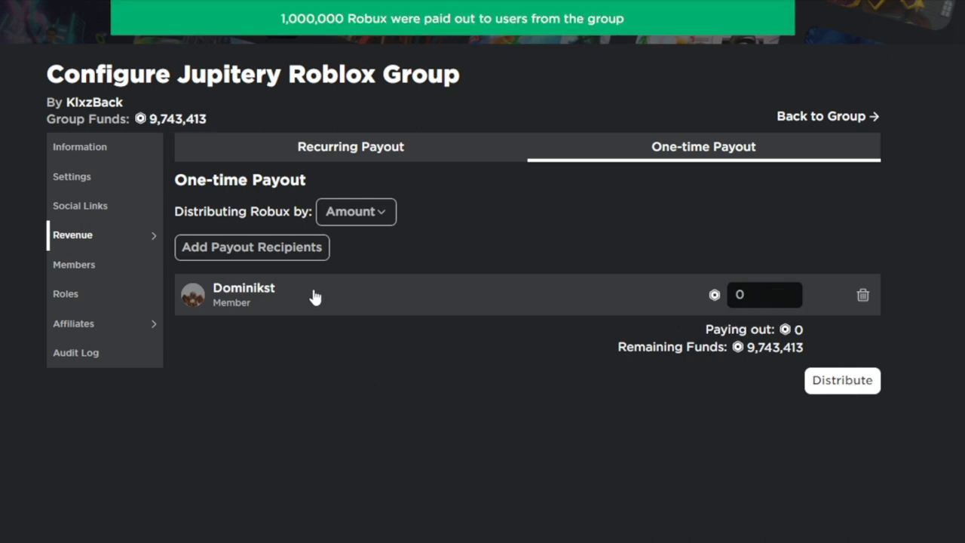
{"action": "left_click", "coordinate": [862, 298]}
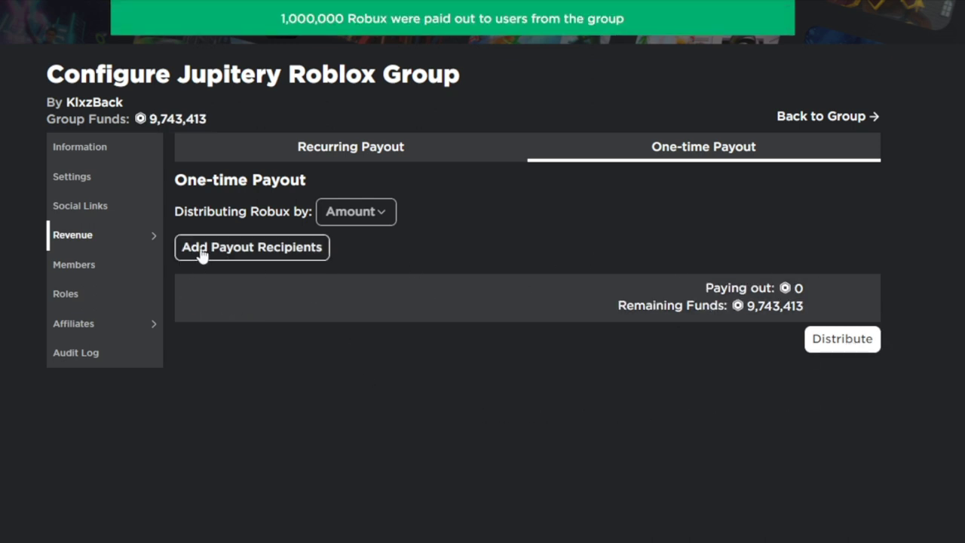
Step: Pay a second group member 1,000,000 Robux and clear their row from the recipients
{"action": "left_click", "coordinate": [199, 252]}
{"action": "type", "text": "Akittykatt"}
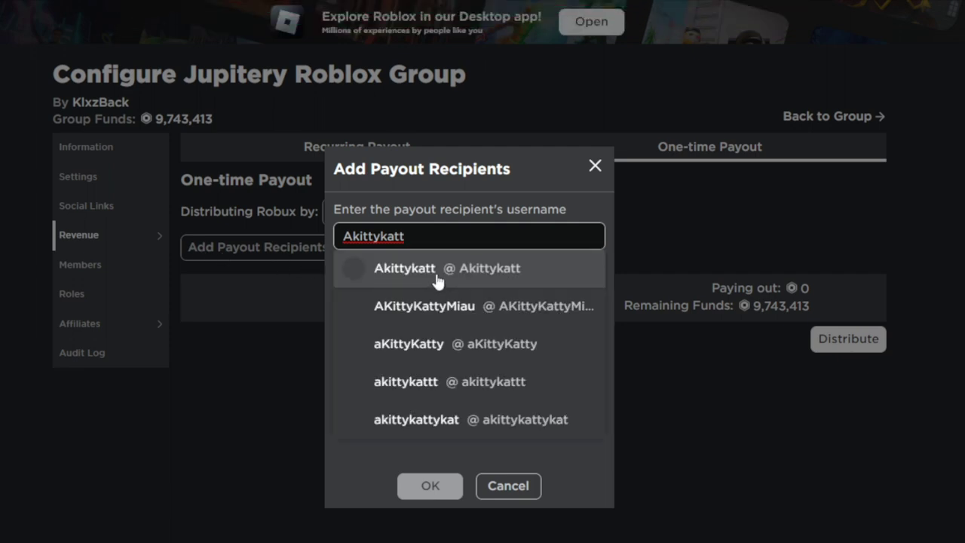
{"action": "left_click", "coordinate": [438, 278]}
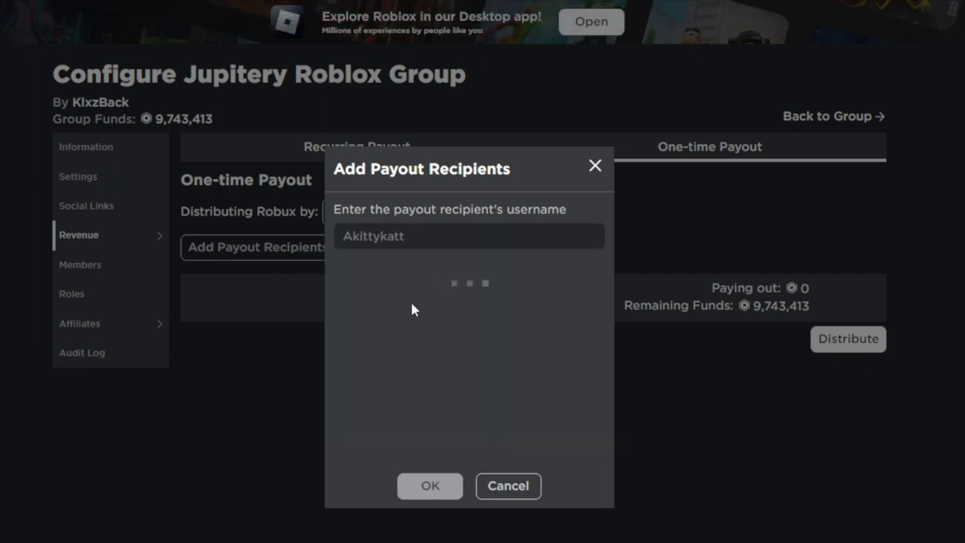
{"action": "left_click", "coordinate": [430, 488]}
{"action": "left_click", "coordinate": [750, 293]}
{"action": "key", "text": "BackSpace"}
{"action": "type", "text": "100"}
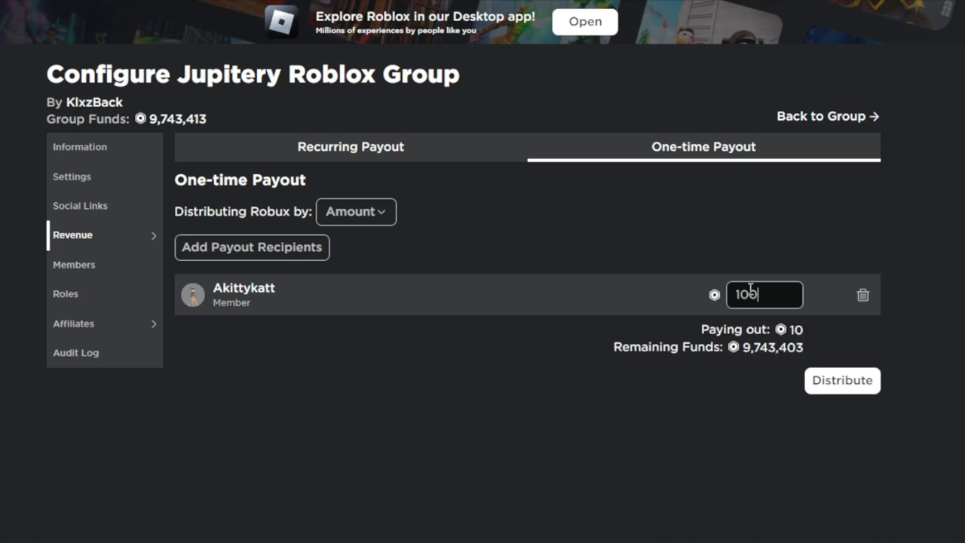
{"action": "type", "text": "0000"}
{"action": "left_click", "coordinate": [820, 383]}
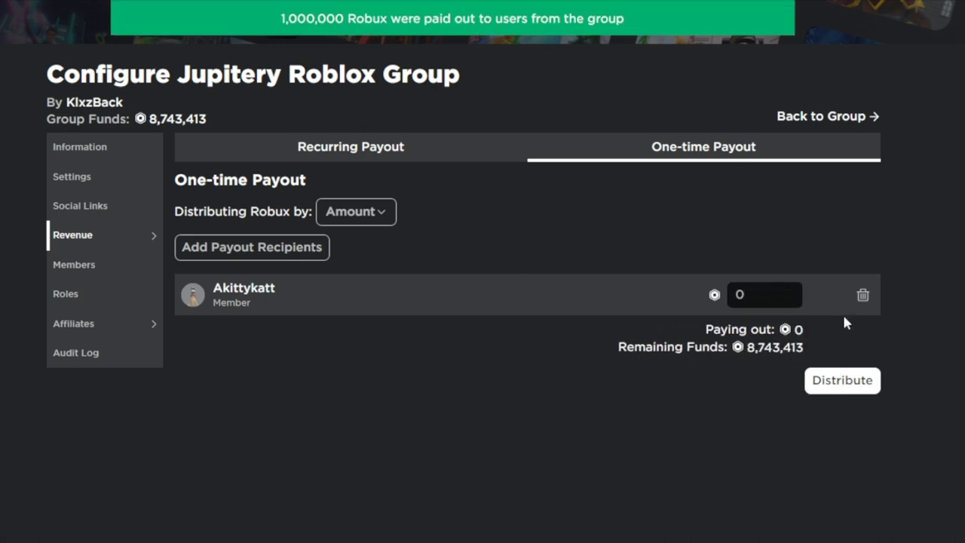
{"action": "left_click", "coordinate": [861, 295]}
Step: Distribute 1,000,000 Robux to a third group member, leaving group funds at 7,743,413
{"action": "left_click", "coordinate": [223, 253]}
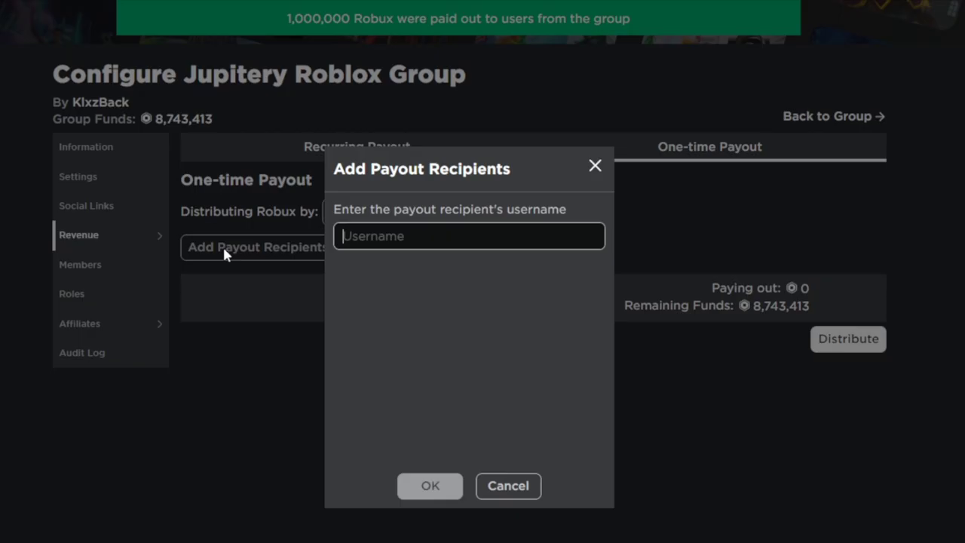
{"action": "type", "text": "Marmok_Bnit"}
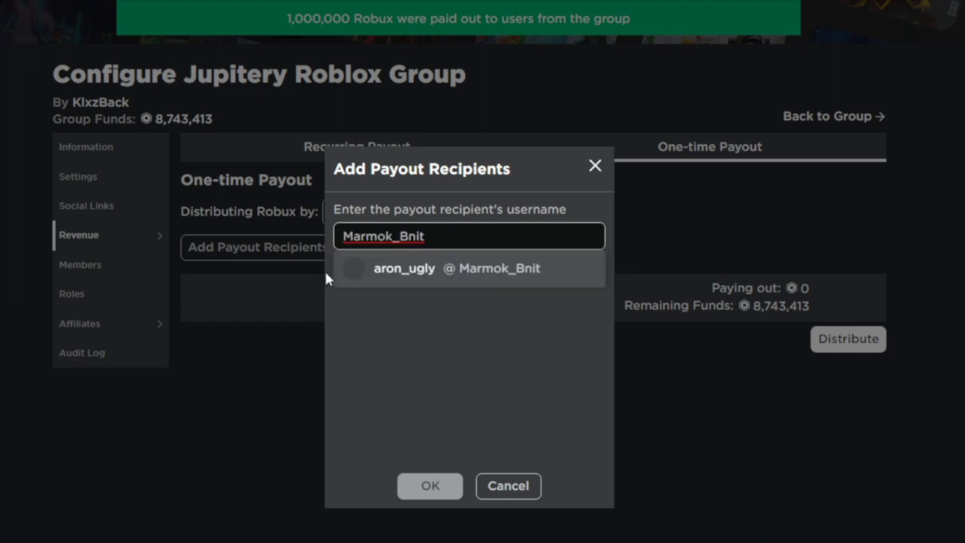
{"action": "left_click", "coordinate": [381, 273]}
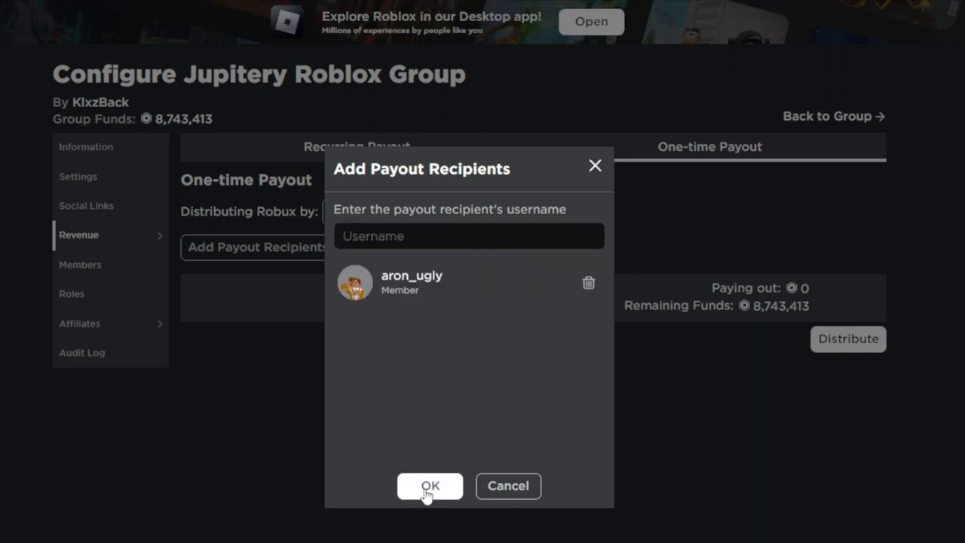
{"action": "left_click", "coordinate": [430, 486]}
{"action": "left_click", "coordinate": [763, 296]}
{"action": "type", "text": "1000"}
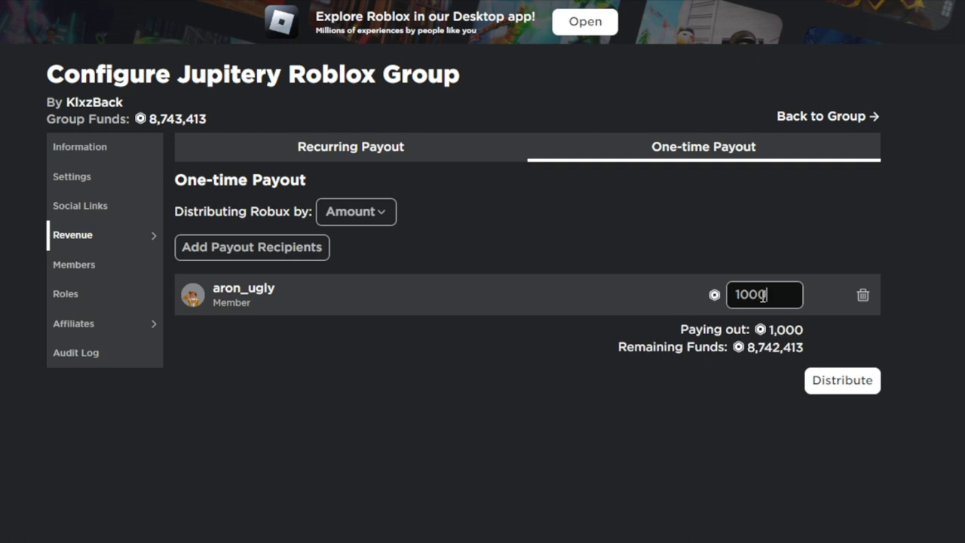
{"action": "type", "text": "000"}
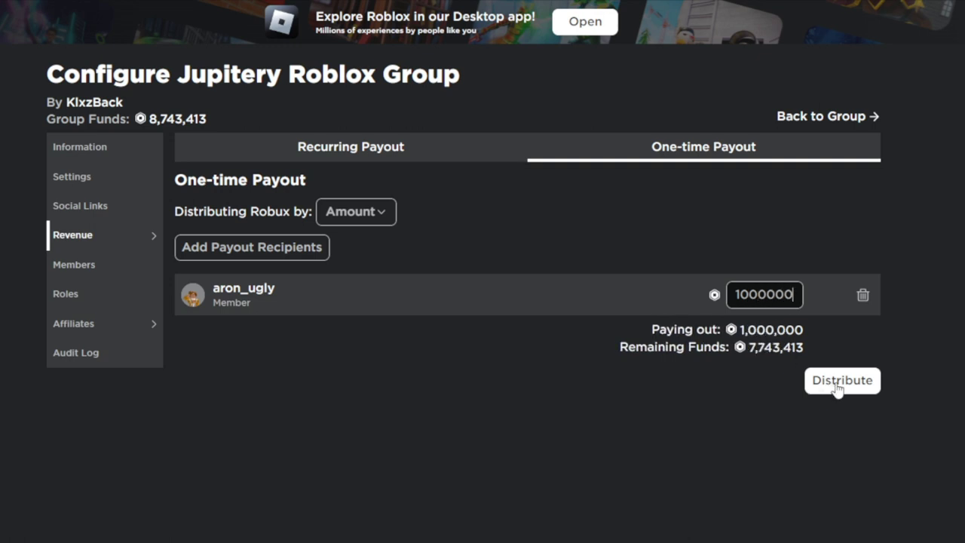
{"action": "left_click", "coordinate": [834, 386]}
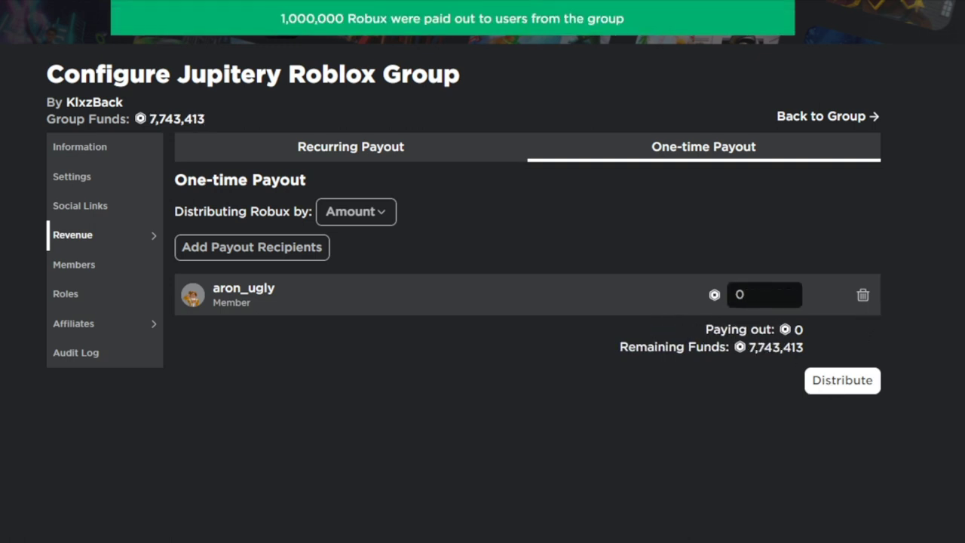